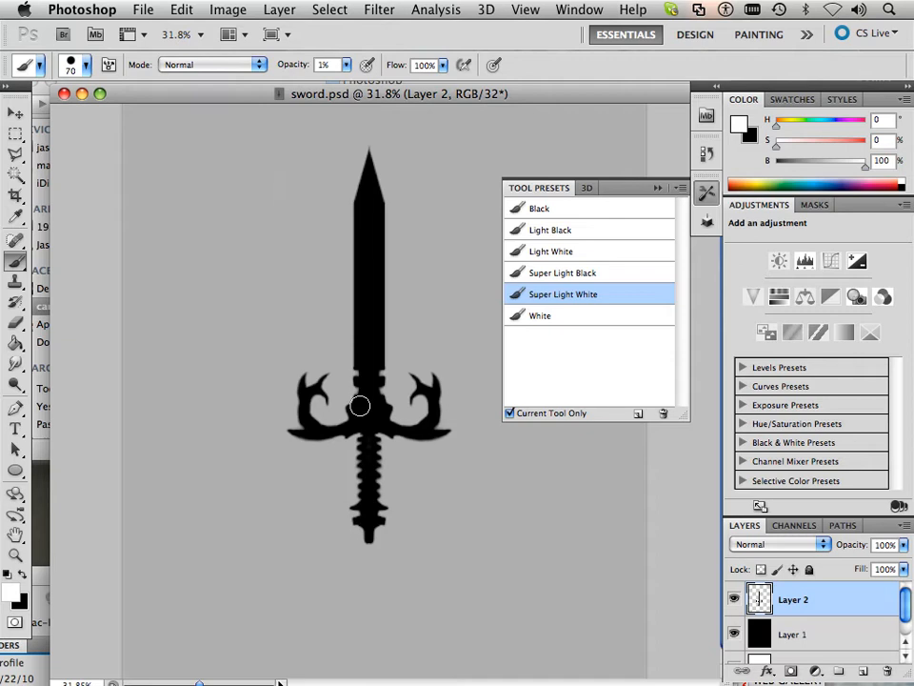
{"action": "scroll", "coordinate": [376, 398], "scroll_direction": "up", "scroll_amount": 3}
{"action": "scroll", "coordinate": [376, 398], "scroll_direction": "up", "scroll_amount": 3}
{"action": "scroll", "coordinate": [372, 438], "scroll_direction": "up", "scroll_amount": 2}
{"action": "scroll", "coordinate": [372, 439], "scroll_direction": "up", "scroll_amount": 1}
{"action": "scroll", "coordinate": [372, 438], "scroll_direction": "up", "scroll_amount": 1}
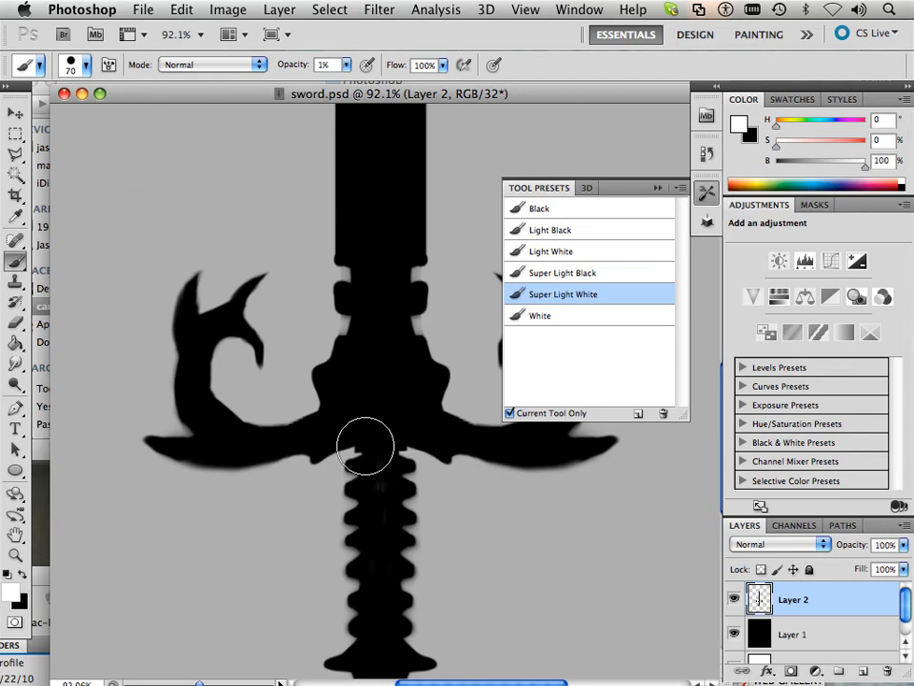
{"action": "scroll", "coordinate": [365, 445], "scroll_direction": "up", "scroll_amount": 4}
{"action": "scroll", "coordinate": [429, 411], "scroll_direction": "up", "scroll_amount": 1}
{"action": "scroll", "coordinate": [428, 412], "scroll_direction": "down", "scroll_amount": 1}
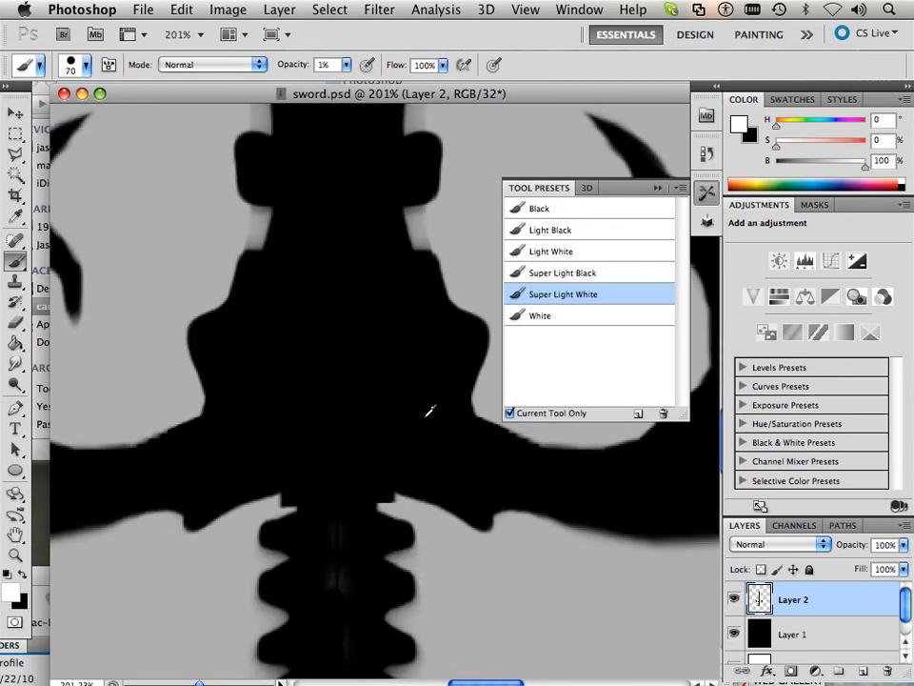
{"action": "scroll", "coordinate": [429, 411], "scroll_direction": "down", "scroll_amount": 1}
{"action": "scroll", "coordinate": [429, 412], "scroll_direction": "down", "scroll_amount": 1}
{"action": "scroll", "coordinate": [429, 411], "scroll_direction": "down", "scroll_amount": 3}
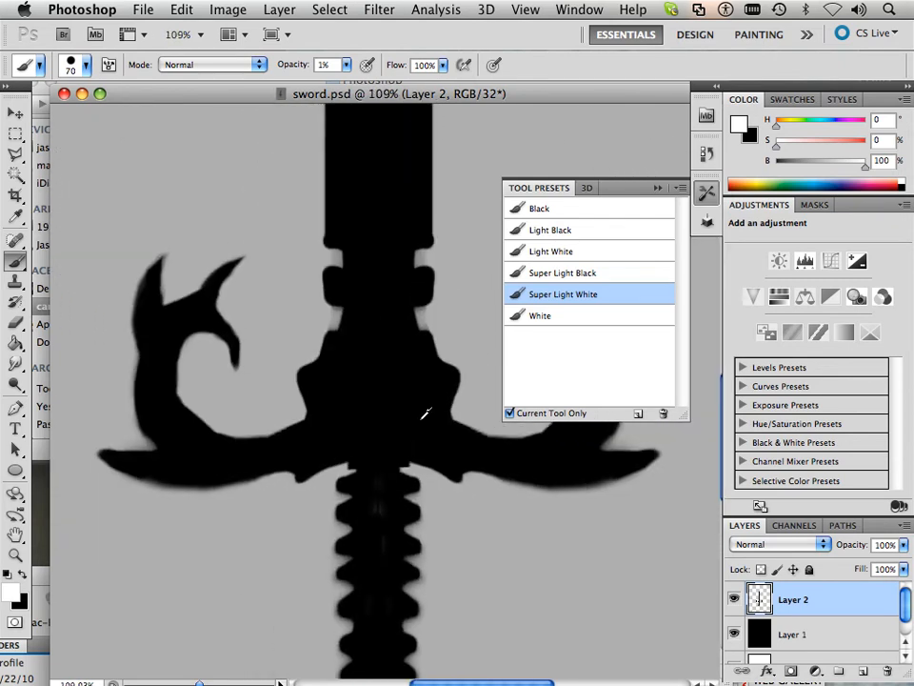
{"action": "scroll", "coordinate": [424, 415], "scroll_direction": "down", "scroll_amount": 2}
{"action": "scroll", "coordinate": [424, 414], "scroll_direction": "down", "scroll_amount": 1}
{"action": "scroll", "coordinate": [420, 417], "scroll_direction": "down", "scroll_amount": 1}
{"action": "scroll", "coordinate": [419, 416], "scroll_direction": "up", "scroll_amount": 1}
{"action": "scroll", "coordinate": [419, 416], "scroll_direction": "up", "scroll_amount": 1}
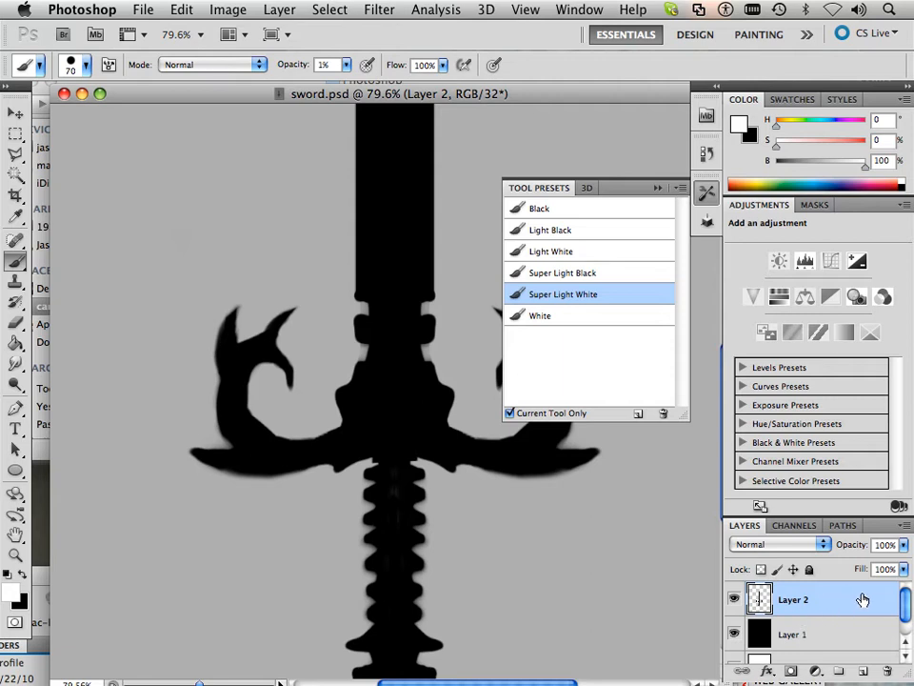
- Convert the locked Background into a regular Layer 0
{"action": "left_click_drag", "start_coordinate": [850, 601], "coordinate": [860, 670]}
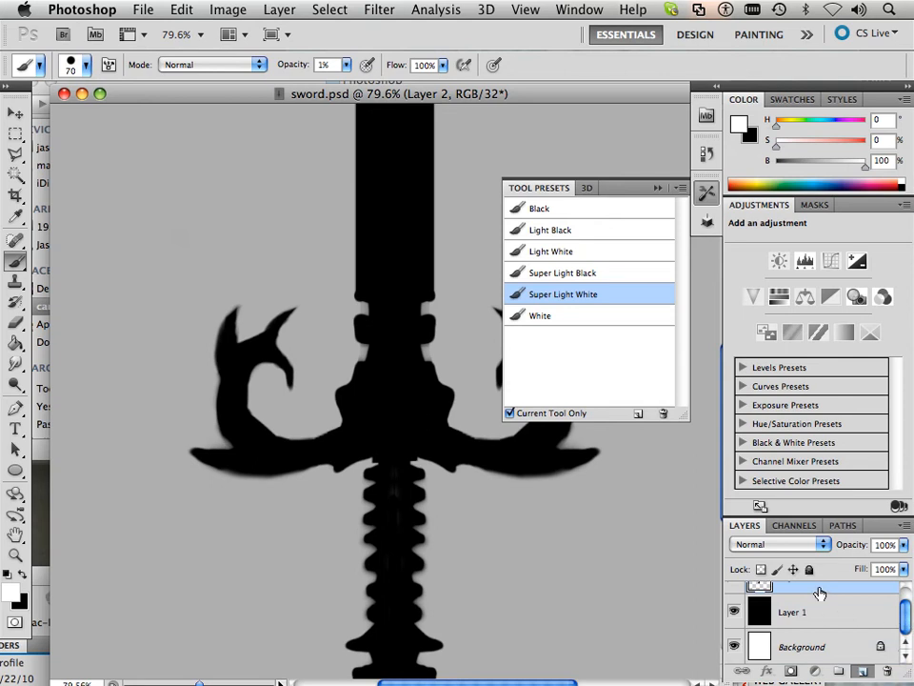
{"action": "double_click", "coordinate": [824, 647]}
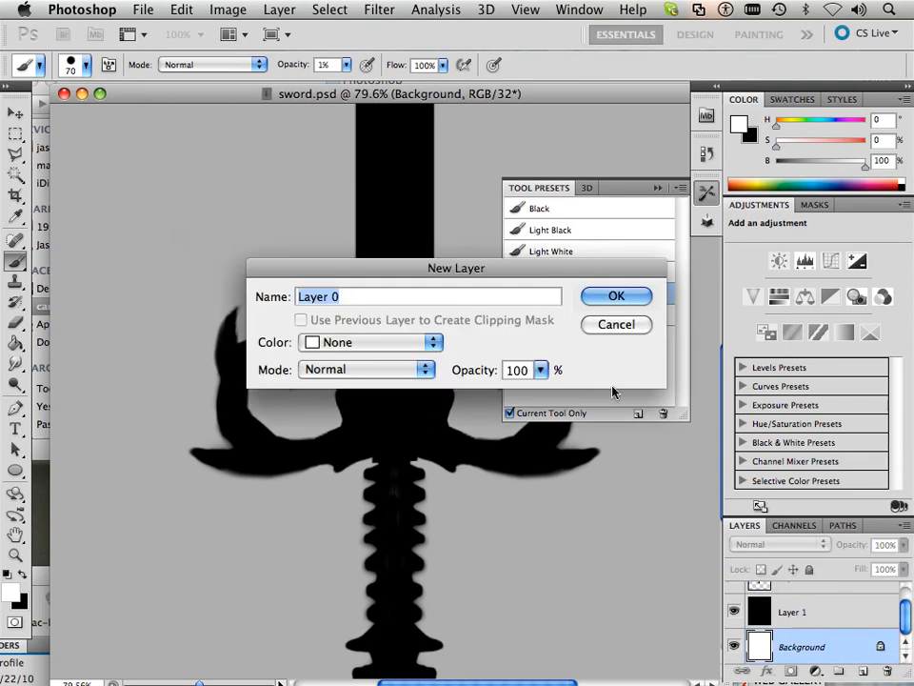
{"action": "left_click", "coordinate": [616, 296]}
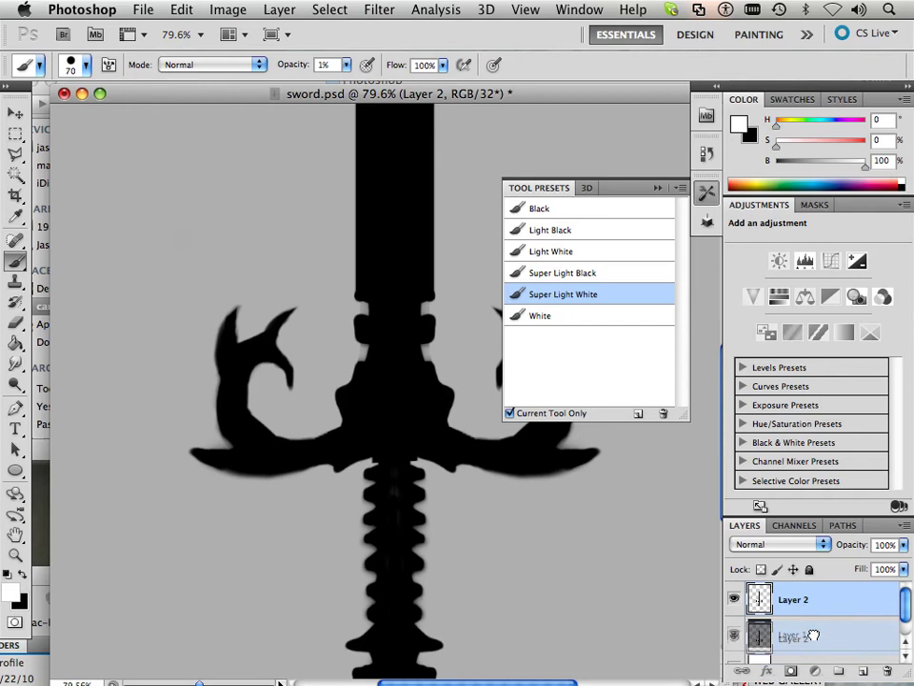
- Move Layer 2 beneath Layer 0 and duplicate it as Layer 2 copy on top
{"action": "mouse_move", "coordinate": [816, 600]}
{"action": "left_mouse_down"}
{"action": "mouse_move", "coordinate": [811, 664]}
{"action": "mouse_move", "coordinate": [805, 653]}
{"action": "left_mouse_up"}
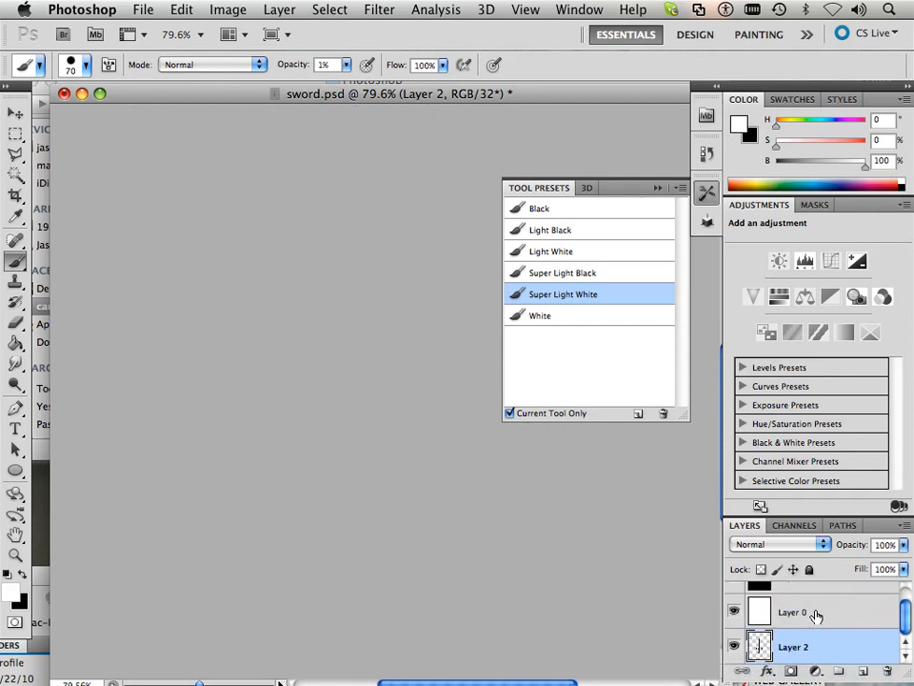
{"action": "mouse_move", "coordinate": [906, 617]}
{"action": "left_mouse_down"}
{"action": "mouse_move", "coordinate": [906, 598]}
{"action": "mouse_move", "coordinate": [907, 619]}
{"action": "left_mouse_up"}
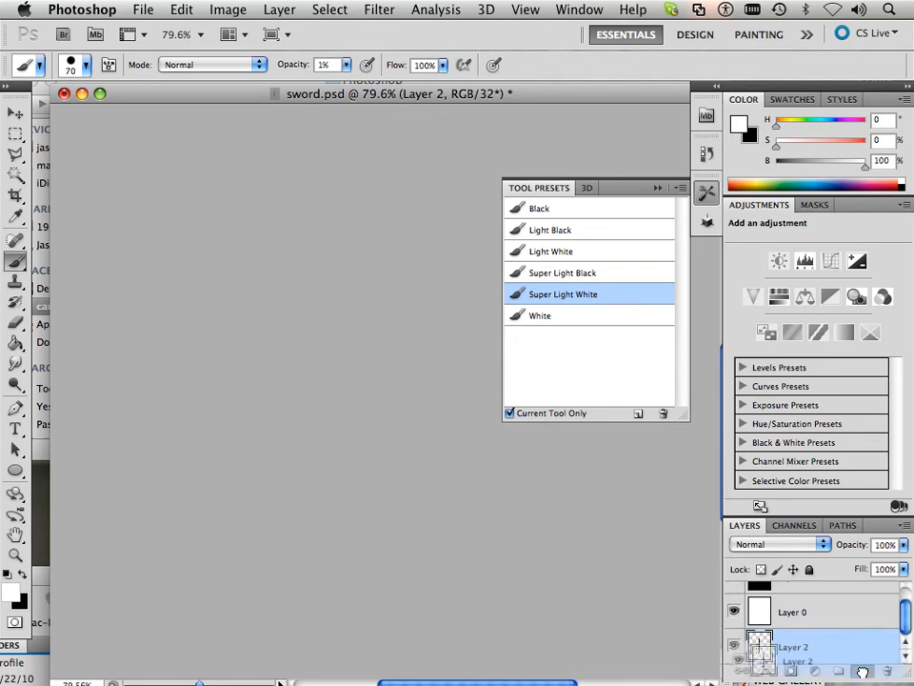
{"action": "mouse_move", "coordinate": [858, 647]}
{"action": "left_mouse_down"}
{"action": "mouse_move", "coordinate": [863, 672]}
{"action": "mouse_move", "coordinate": [852, 595]}
{"action": "left_mouse_up"}
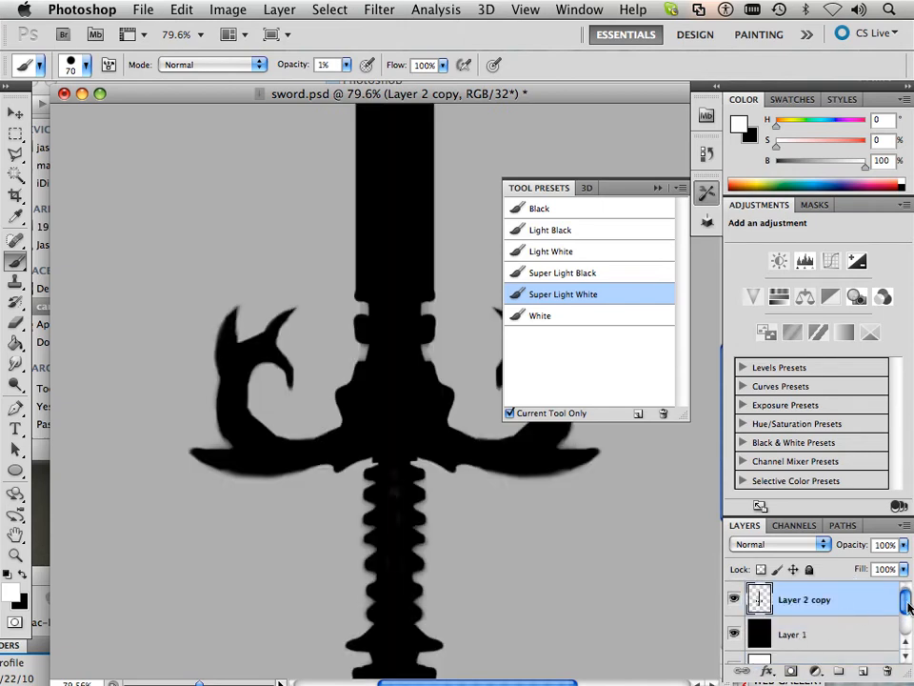
{"action": "left_click_drag", "start_coordinate": [904, 598], "coordinate": [906, 623]}
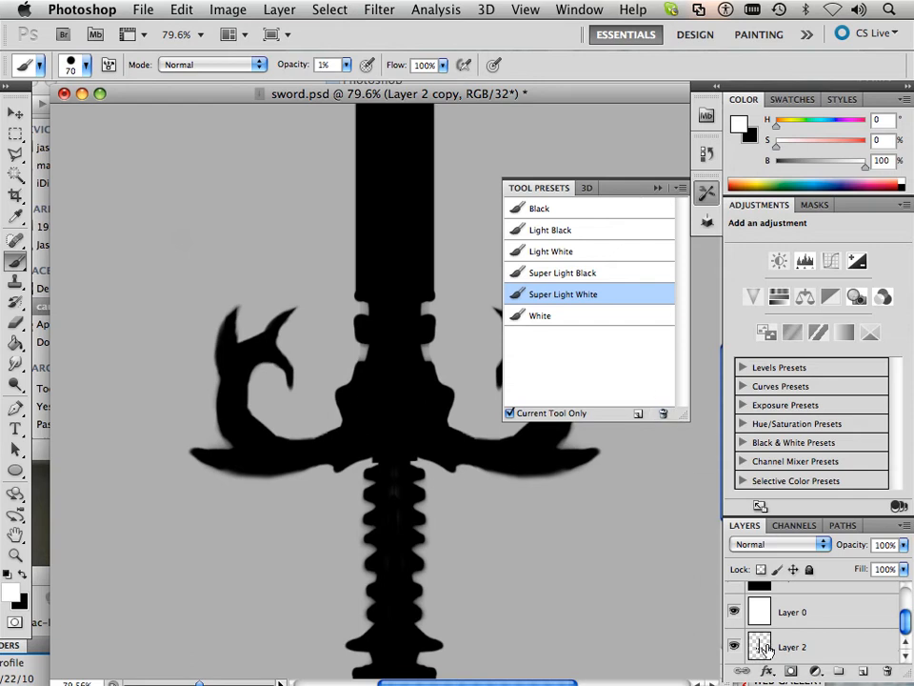
- Load the sword silhouette selection from Layer 2, then clear it with Select > Deselect
{"action": "left_click", "coordinate": [761, 648], "text": "super"}
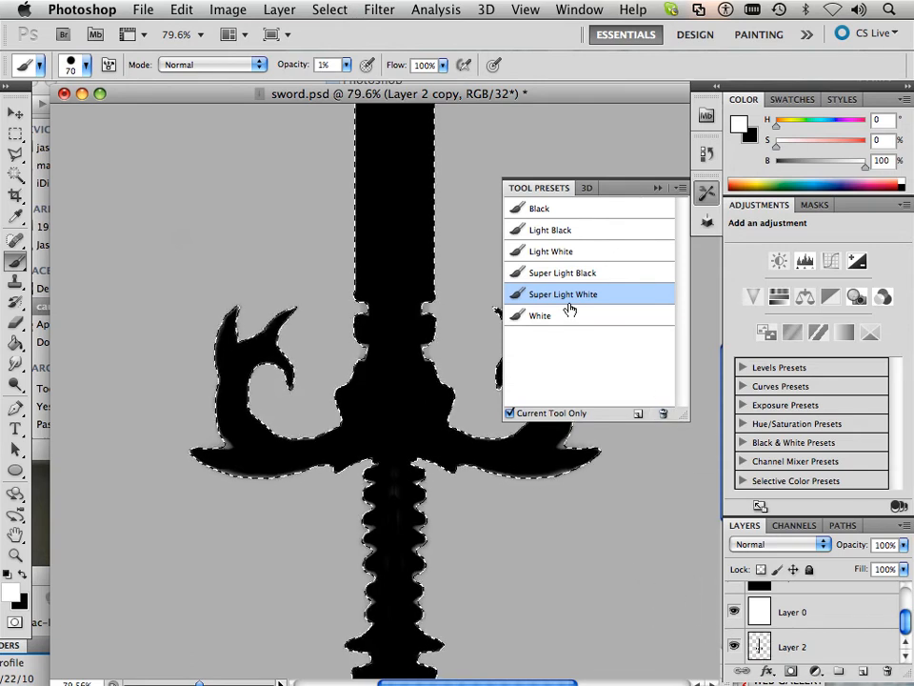
{"action": "scroll", "coordinate": [330, 364], "scroll_direction": "down", "scroll_amount": 3}
{"action": "scroll", "coordinate": [331, 364], "scroll_direction": "down", "scroll_amount": 3}
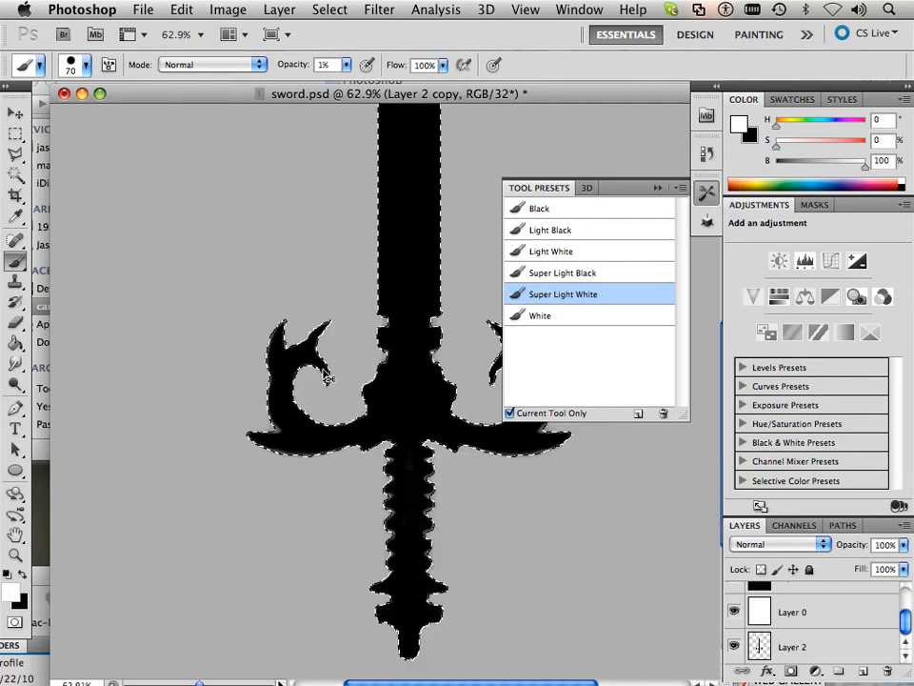
{"action": "left_click_drag", "start_coordinate": [372, 372], "coordinate": [327, 375]}
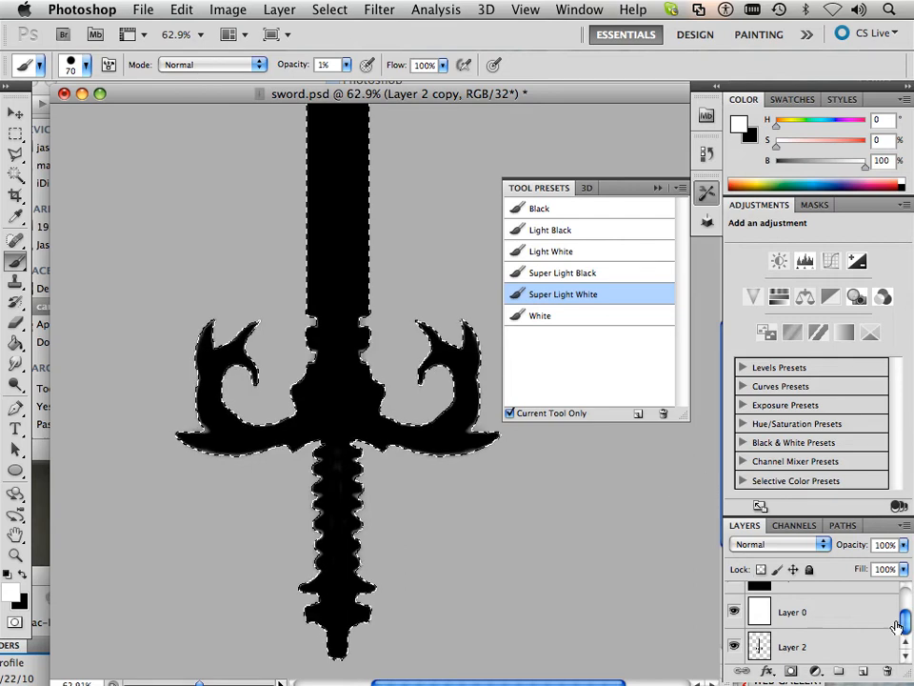
{"action": "left_click_drag", "start_coordinate": [905, 624], "coordinate": [905, 591]}
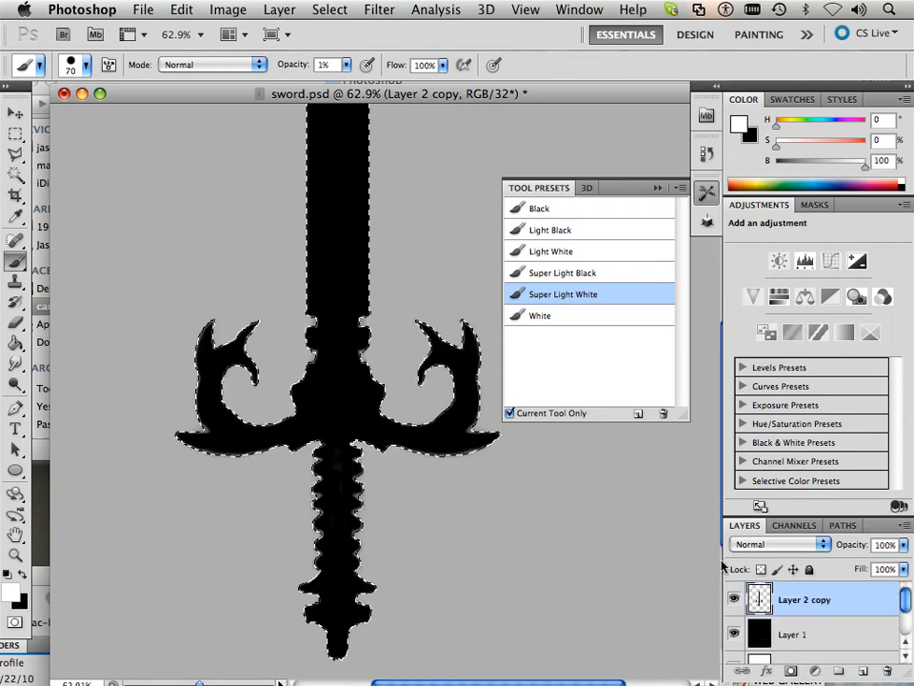
{"action": "left_click", "coordinate": [329, 10]}
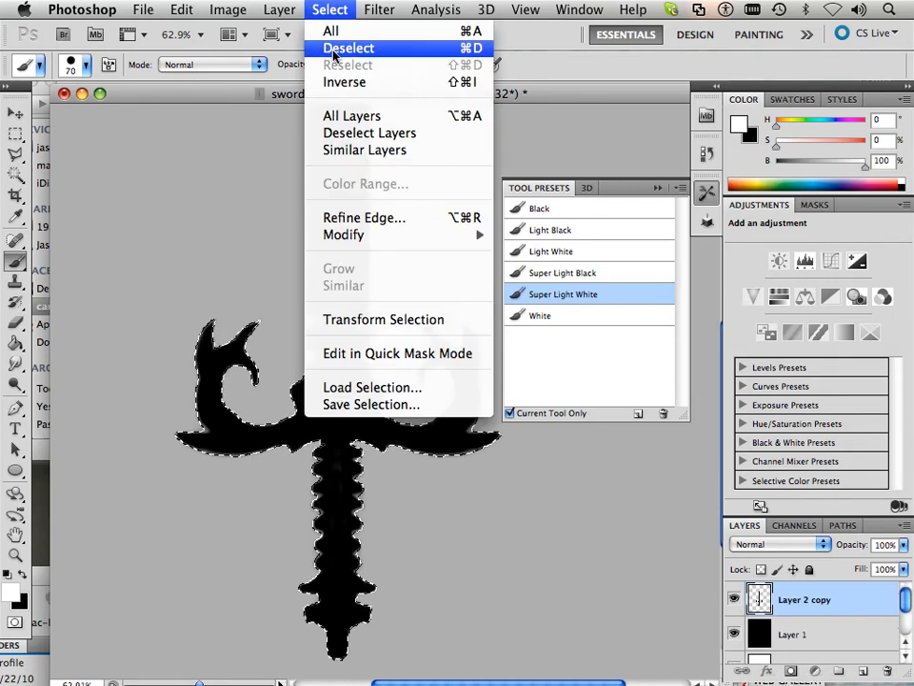
{"action": "left_click", "coordinate": [362, 39]}
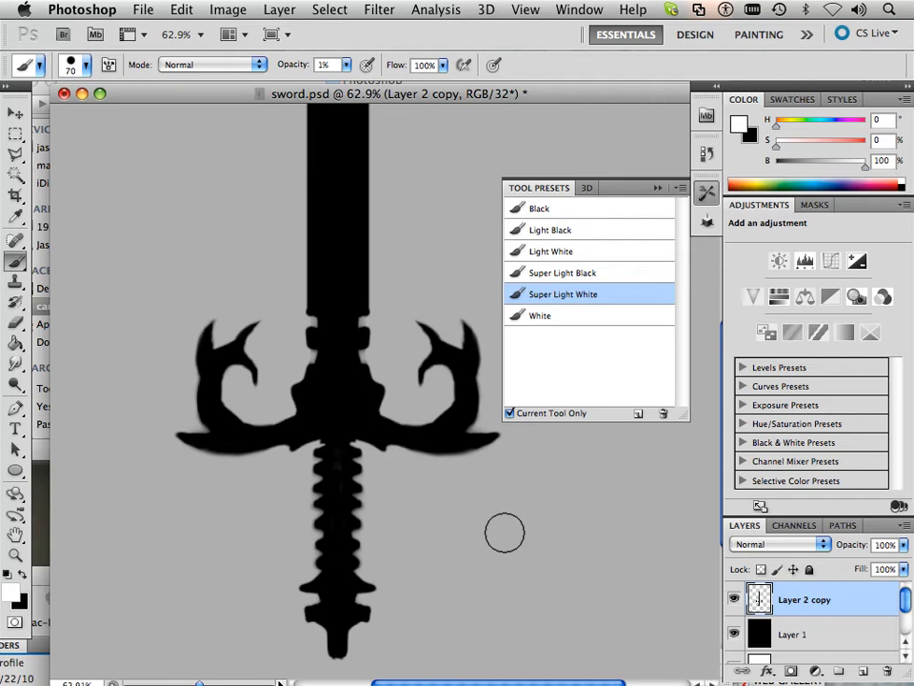
{"action": "scroll", "coordinate": [514, 529], "scroll_direction": "down", "scroll_amount": 3}
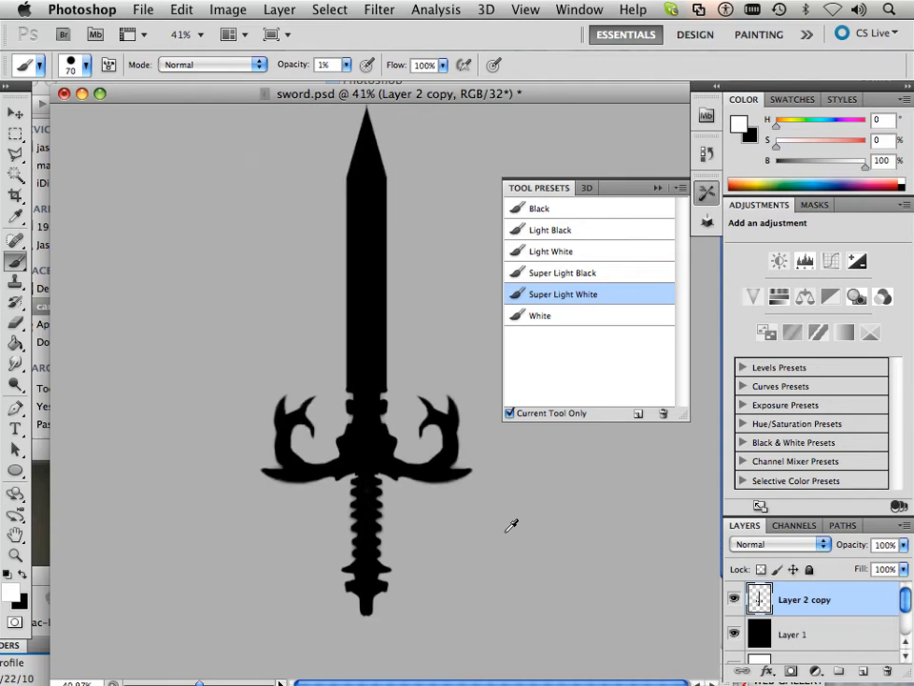
{"action": "scroll", "coordinate": [510, 525], "scroll_direction": "down", "scroll_amount": 2}
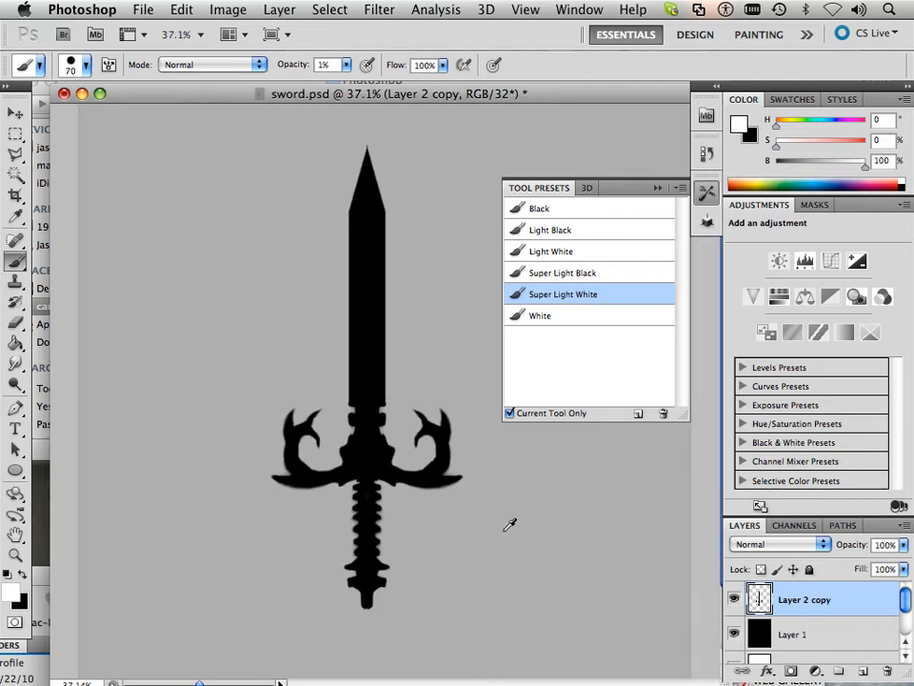
{"action": "scroll", "coordinate": [509, 524], "scroll_direction": "up", "scroll_amount": 1}
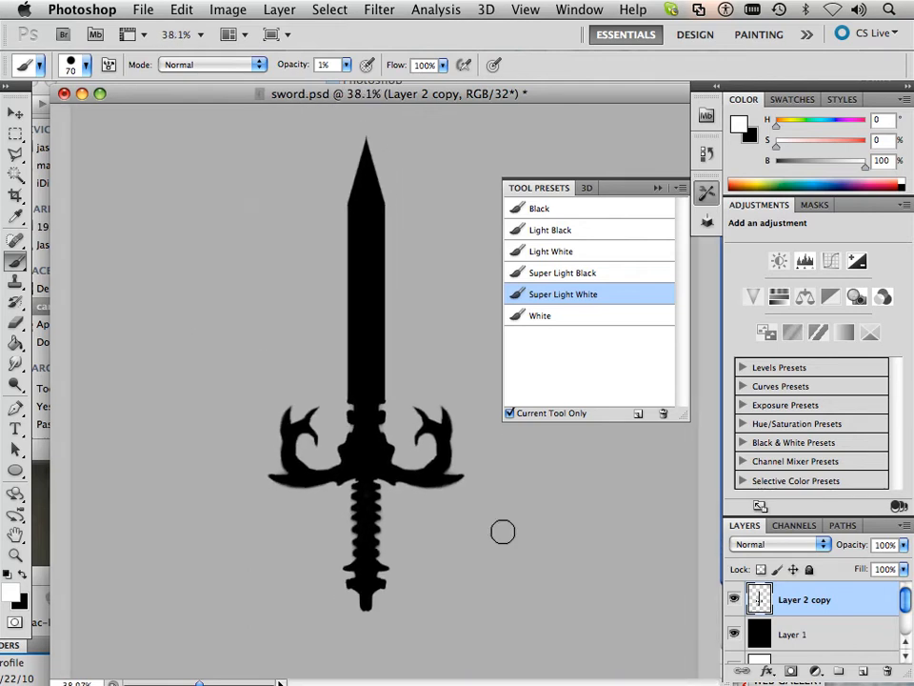
- With a larger Light White brush, paint the blade a lighter grey from tip to guard
{"action": "left_click", "coordinate": [543, 251]}
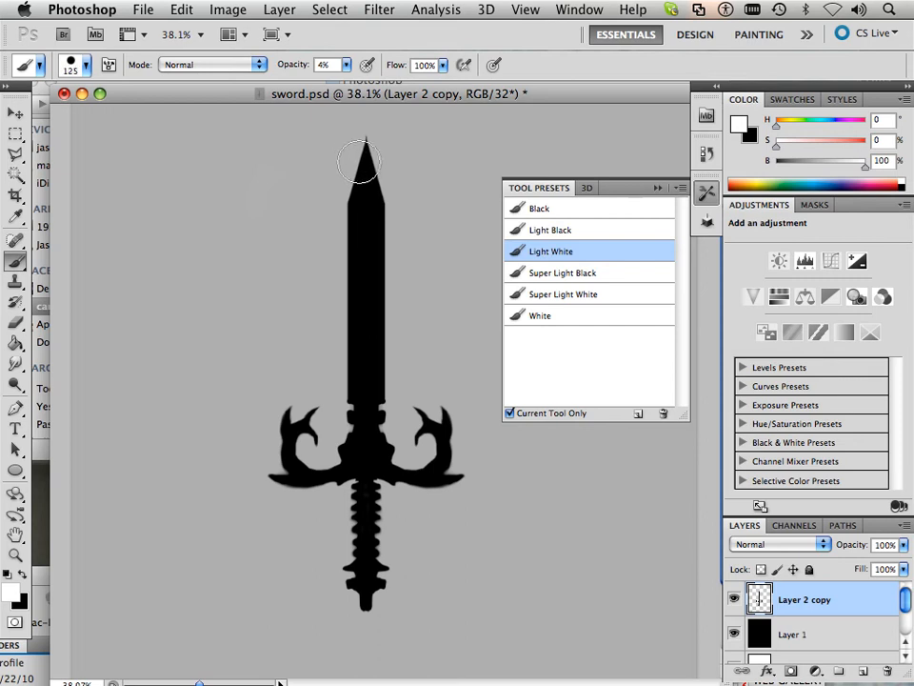
{"action": "key", "text": "bracketright"}
{"action": "key", "text": "bracketright"}
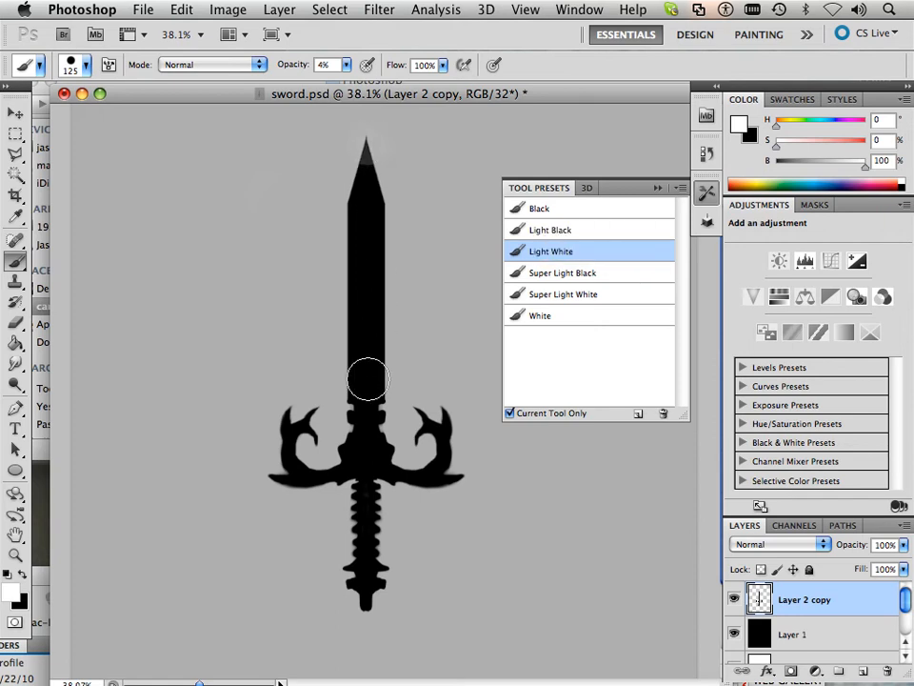
{"action": "left_click_drag", "start_coordinate": [368, 419], "coordinate": [365, 235]}
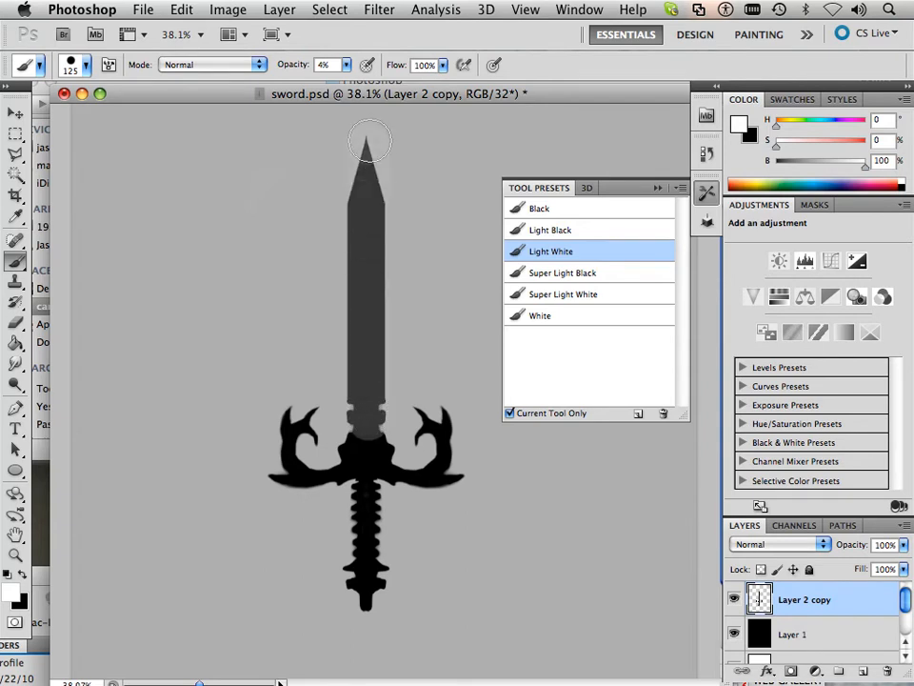
{"action": "key", "text": "super+z"}
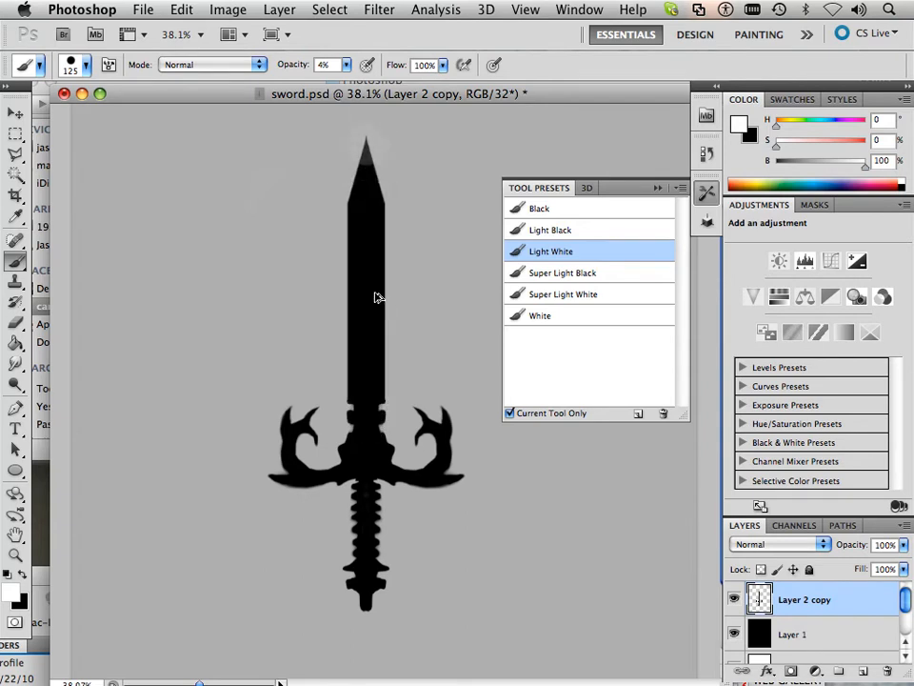
{"action": "left_click_drag", "start_coordinate": [367, 134], "coordinate": [372, 417]}
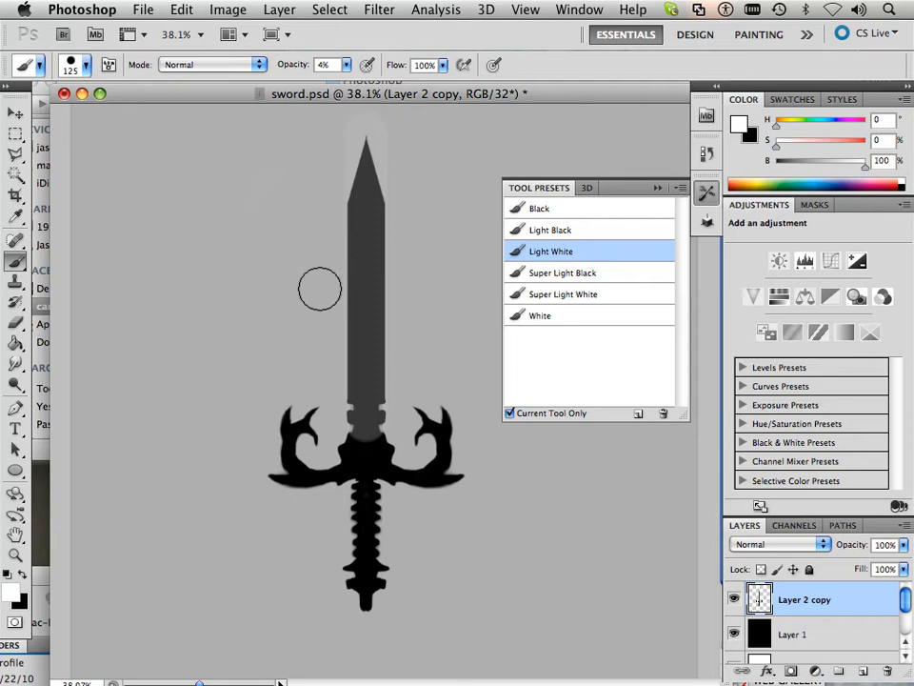
- Paint a finer highlight stripe down the length of the blade
{"action": "key", "text": "bracketleft"}
{"action": "key", "text": "bracketleft"}
{"action": "key", "text": "bracketleft"}
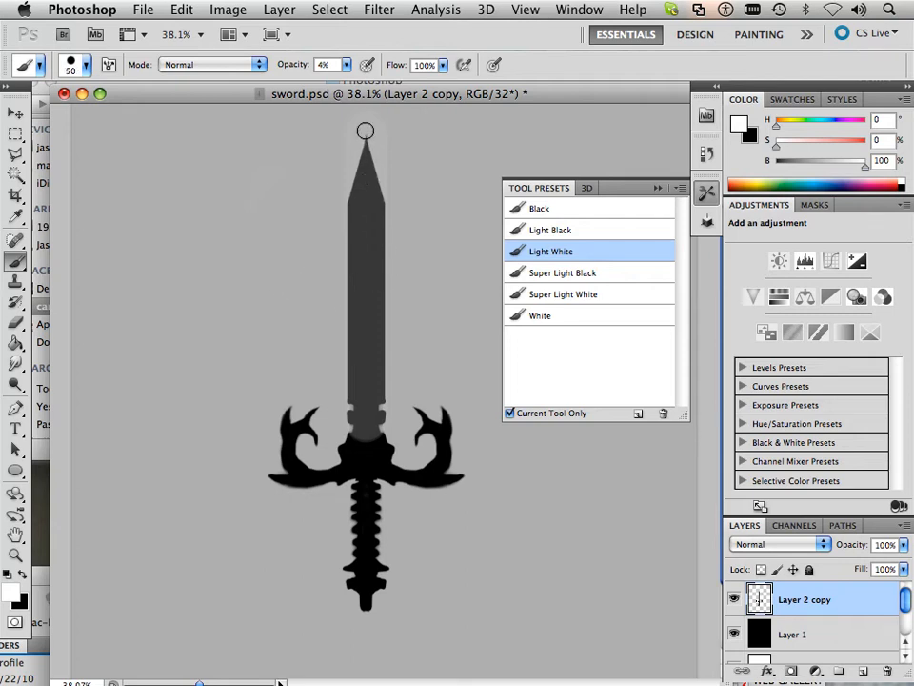
{"action": "left_click_drag", "start_coordinate": [366, 131], "coordinate": [372, 412]}
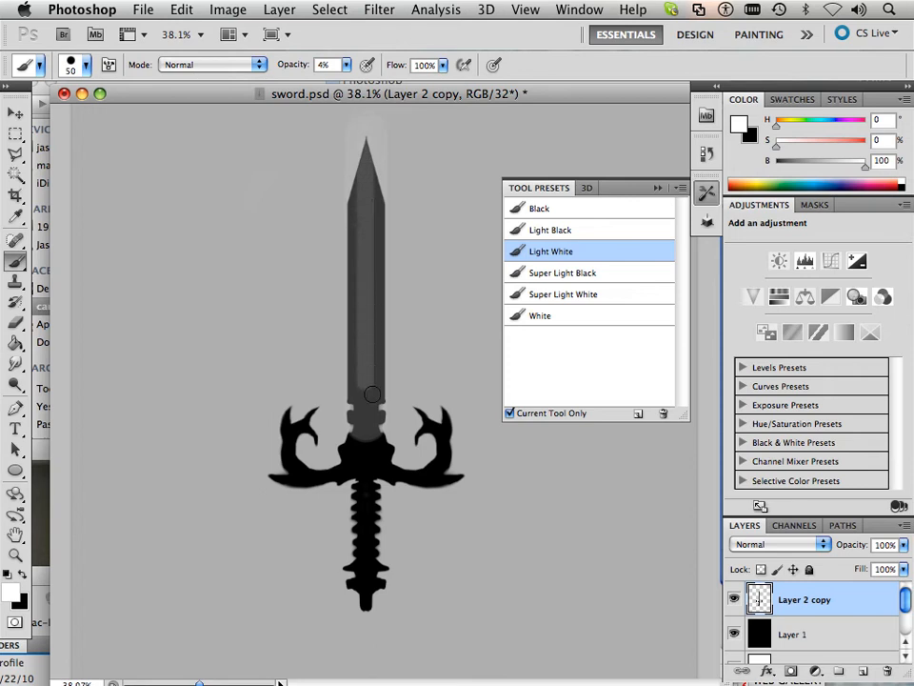
{"action": "key", "text": "super+z"}
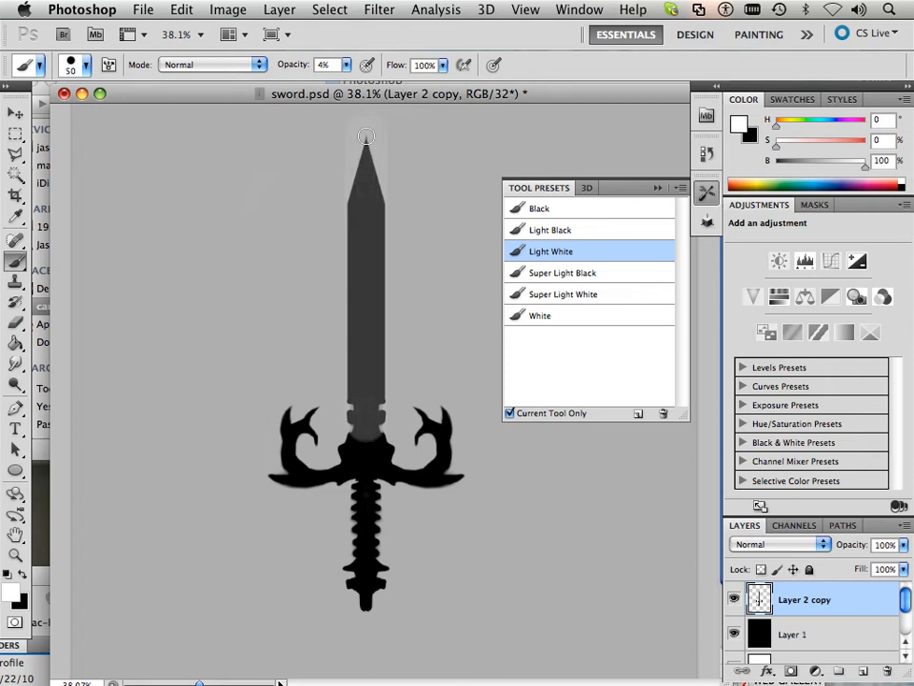
{"action": "left_click_drag", "start_coordinate": [366, 151], "coordinate": [373, 419]}
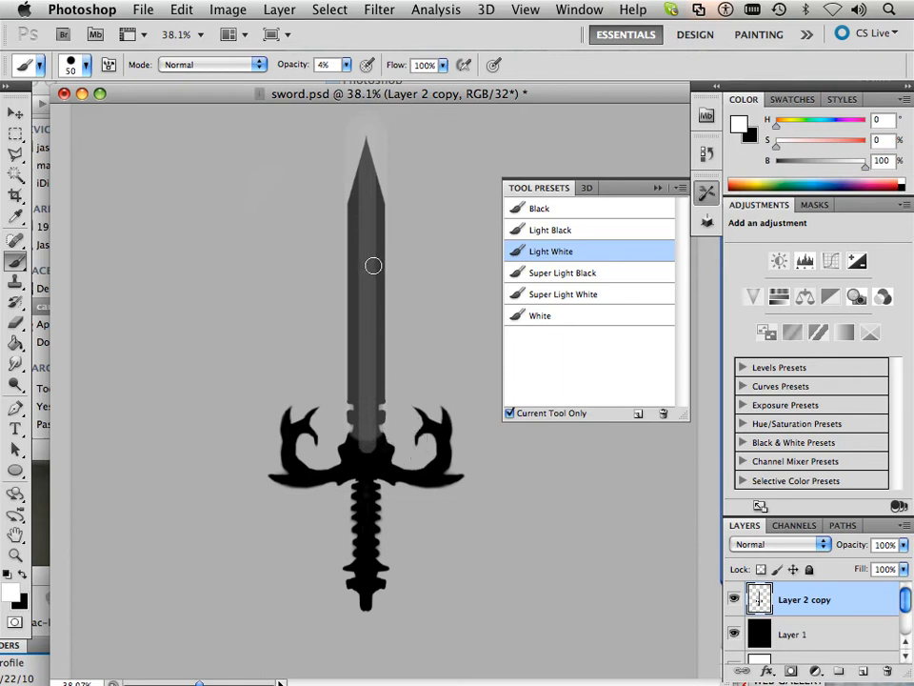
- Add a soft glow around the blade tip with a much larger brush
{"action": "key", "text": "bracketright"}
{"action": "key", "text": "bracketright"}
{"action": "key", "text": "bracketright"}
{"action": "mouse_move", "coordinate": [365, 157]}
{"action": "left_mouse_down"}
{"action": "mouse_move", "coordinate": [377, 422]}
{"action": "mouse_move", "coordinate": [377, 400]}
{"action": "left_mouse_up"}
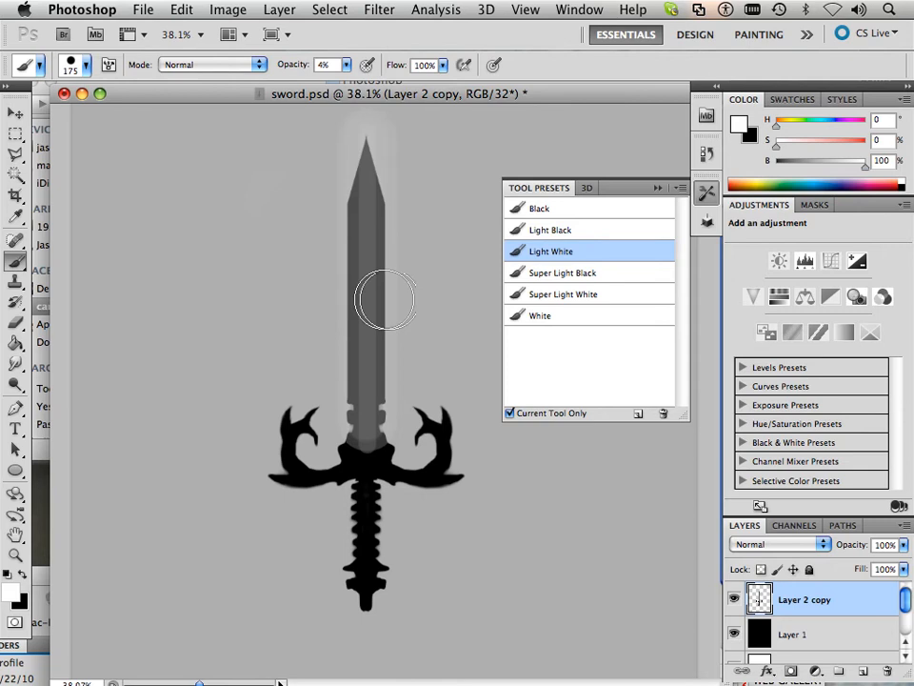
- With the Light Black preset, try shading strokes beside the tip, undoing the unwanted ones
{"action": "left_click", "coordinate": [543, 232]}
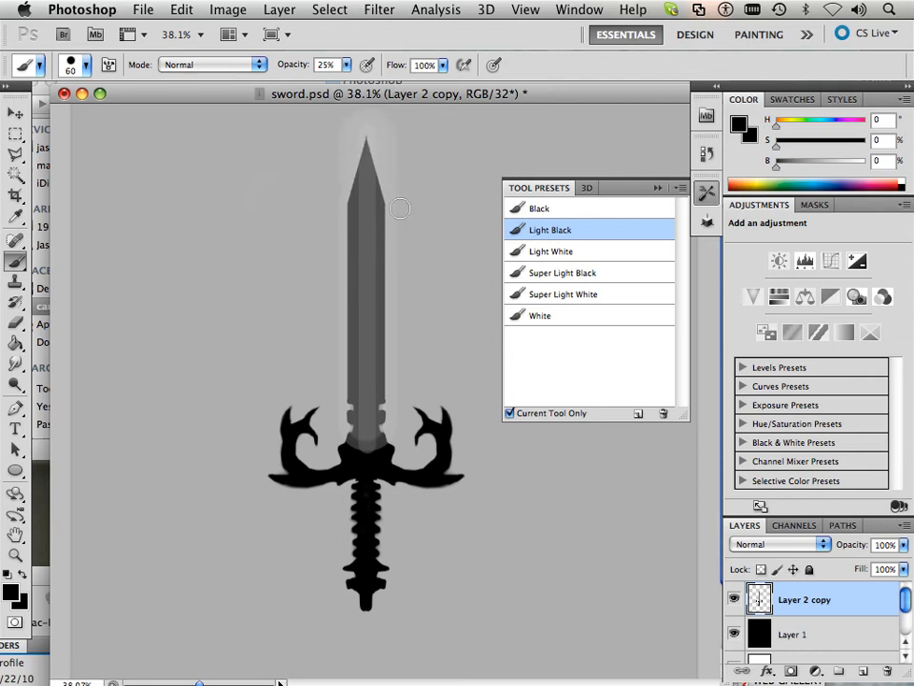
{"action": "scroll", "coordinate": [403, 177], "scroll_direction": "up", "scroll_amount": 1}
{"action": "scroll", "coordinate": [391, 186], "scroll_direction": "up", "scroll_amount": 3}
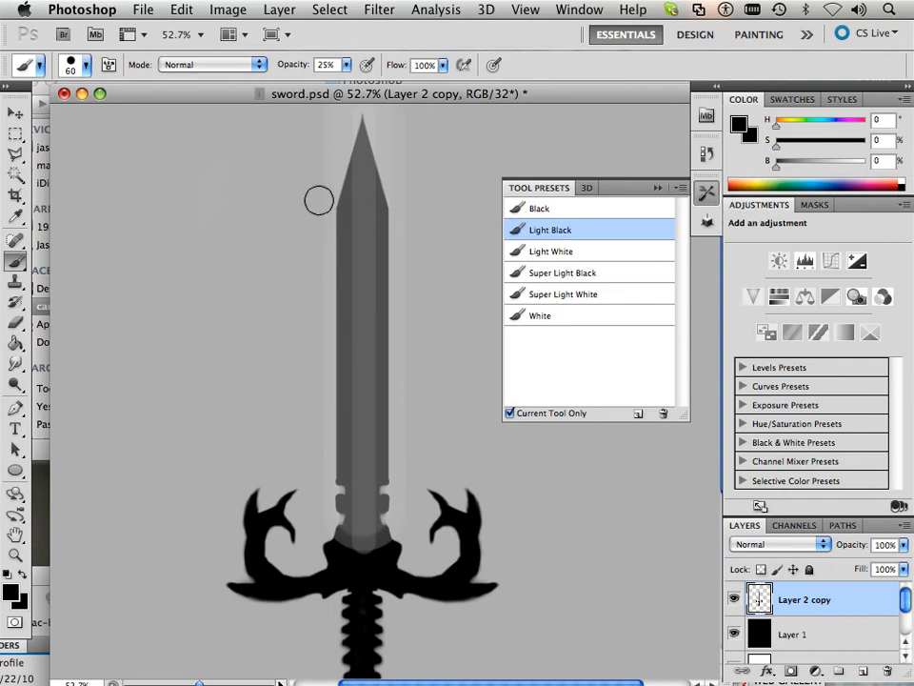
{"action": "mouse_move", "coordinate": [320, 206]}
{"action": "left_mouse_down"}
{"action": "mouse_move", "coordinate": [354, 120]}
{"action": "mouse_move", "coordinate": [324, 228]}
{"action": "mouse_move", "coordinate": [324, 295]}
{"action": "mouse_move", "coordinate": [329, 229]}
{"action": "mouse_move", "coordinate": [333, 305]}
{"action": "left_mouse_up"}
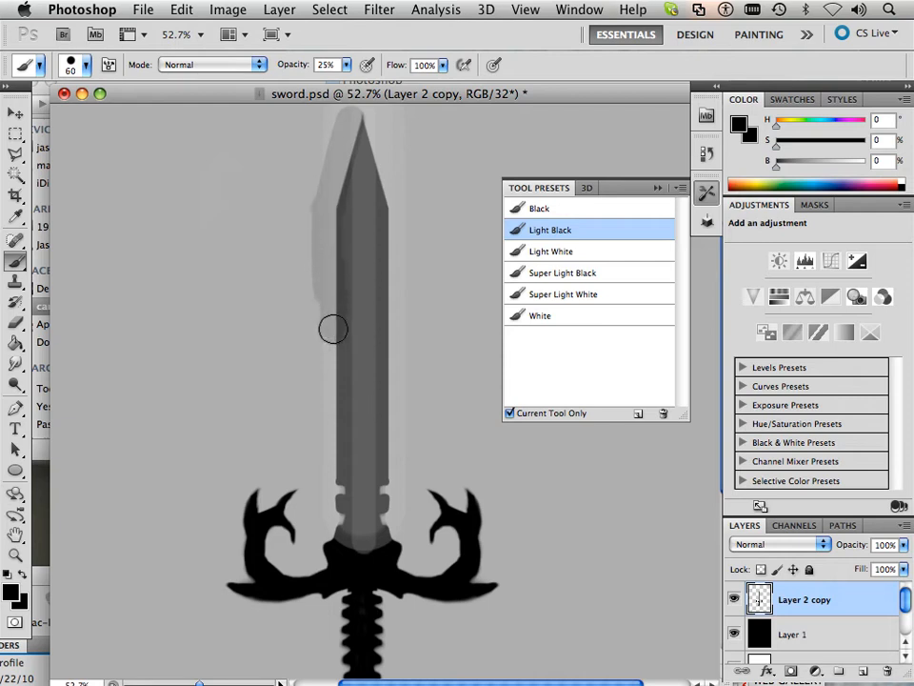
{"action": "key", "text": "super+z"}
{"action": "mouse_move", "coordinate": [360, 115]}
{"action": "left_mouse_down"}
{"action": "mouse_move", "coordinate": [330, 228]}
{"action": "mouse_move", "coordinate": [327, 529]}
{"action": "mouse_move", "coordinate": [322, 448]}
{"action": "left_mouse_up"}
{"action": "key", "text": "super+z"}
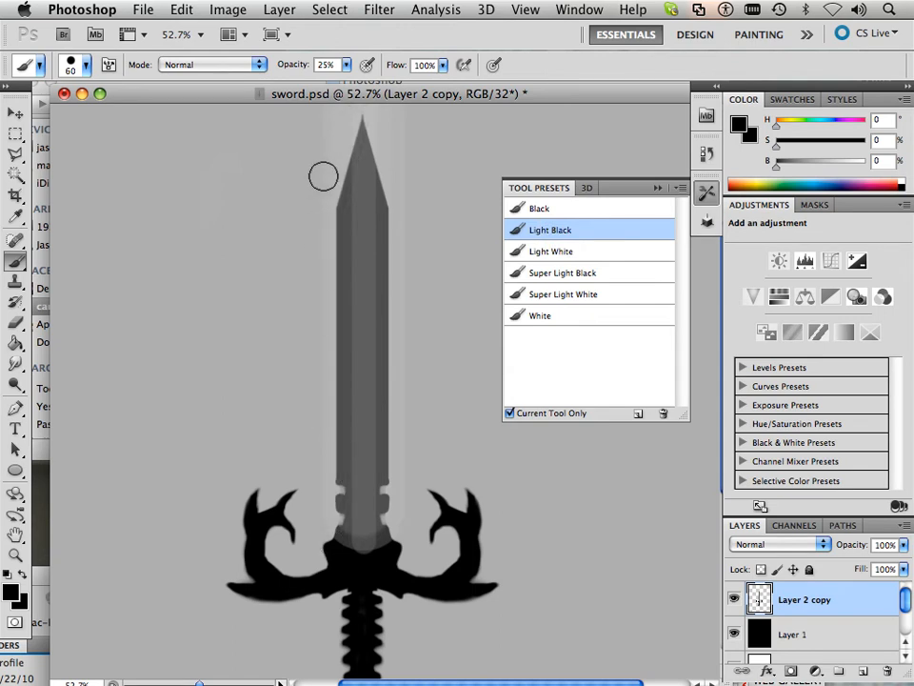
- Shade down the blade's left edge and near the tip, then reduce the brush size
{"action": "left_click_drag", "start_coordinate": [328, 162], "coordinate": [338, 533]}
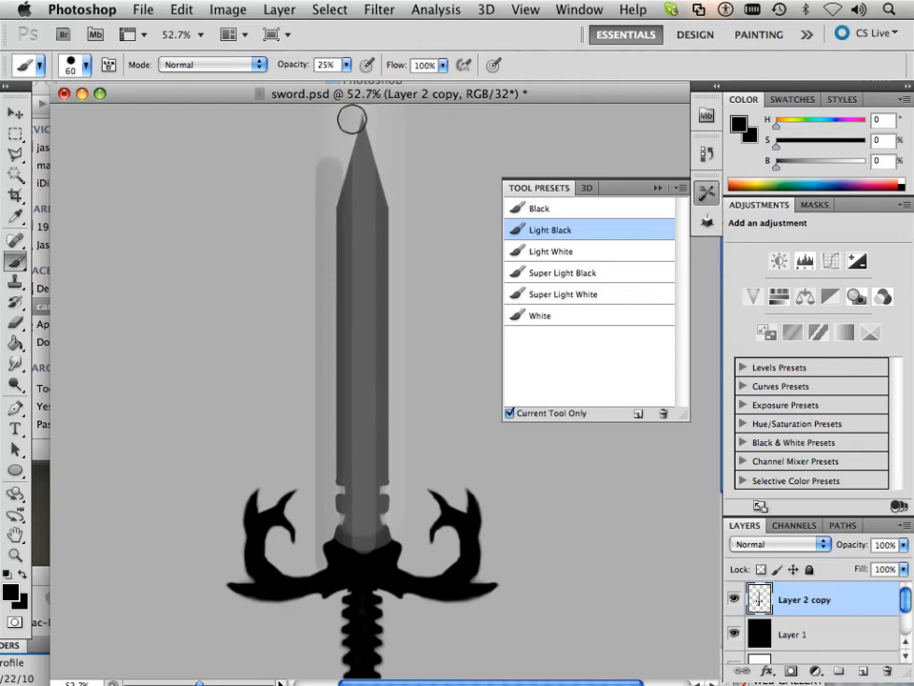
{"action": "left_click_drag", "start_coordinate": [357, 109], "coordinate": [331, 202]}
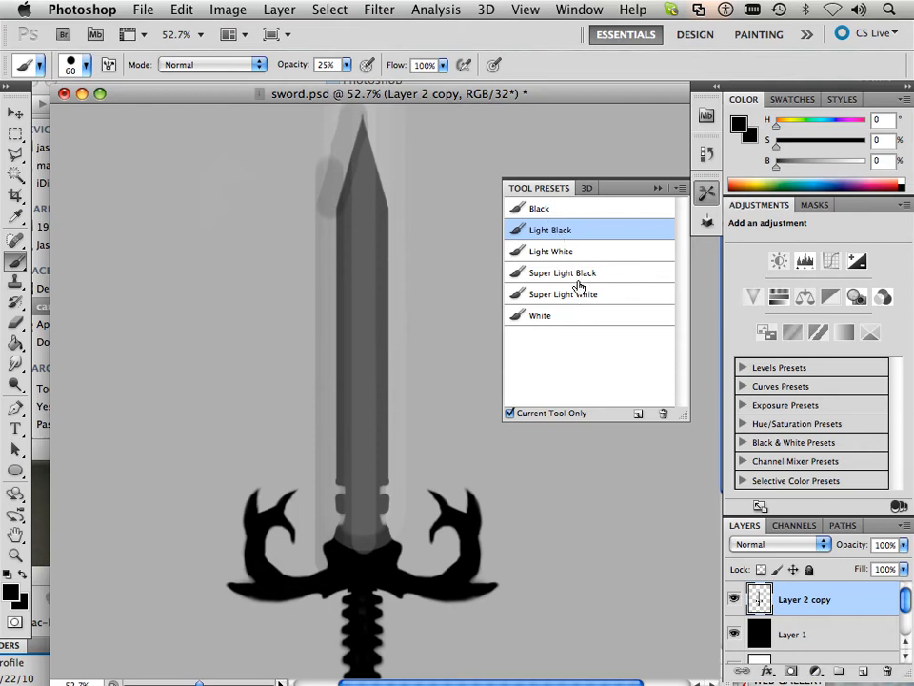
{"action": "key", "text": "bracketleft"}
- Darken a groove stripe along the full length of the blade centre
{"action": "left_click_drag", "start_coordinate": [362, 549], "coordinate": [362, 307]}
{"action": "left_click_drag", "start_coordinate": [362, 554], "coordinate": [365, 241]}
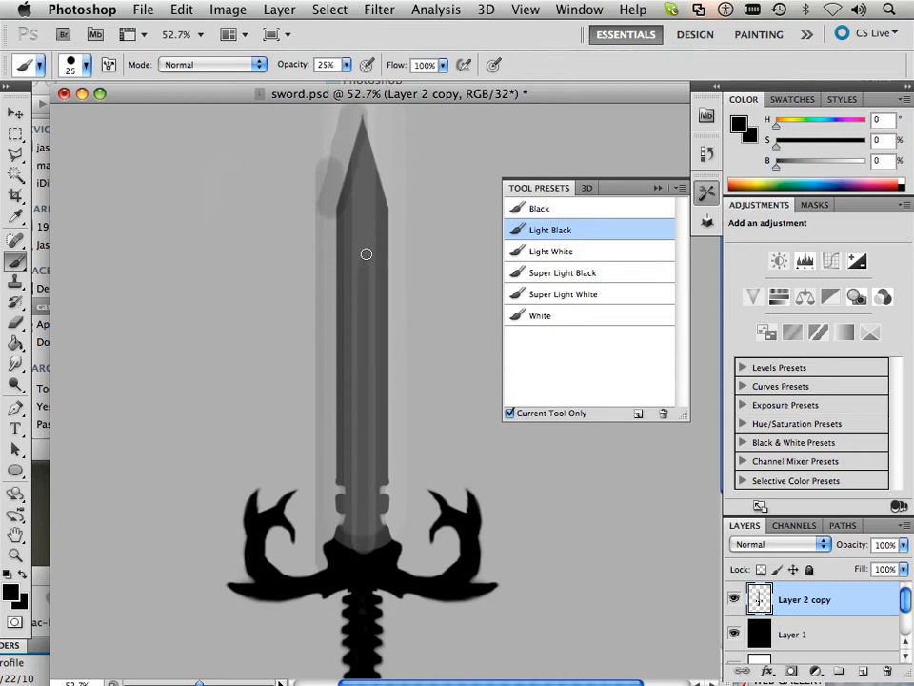
{"action": "left_click_drag", "start_coordinate": [363, 556], "coordinate": [389, 284]}
{"action": "left_click_drag", "start_coordinate": [373, 539], "coordinate": [357, 357]}
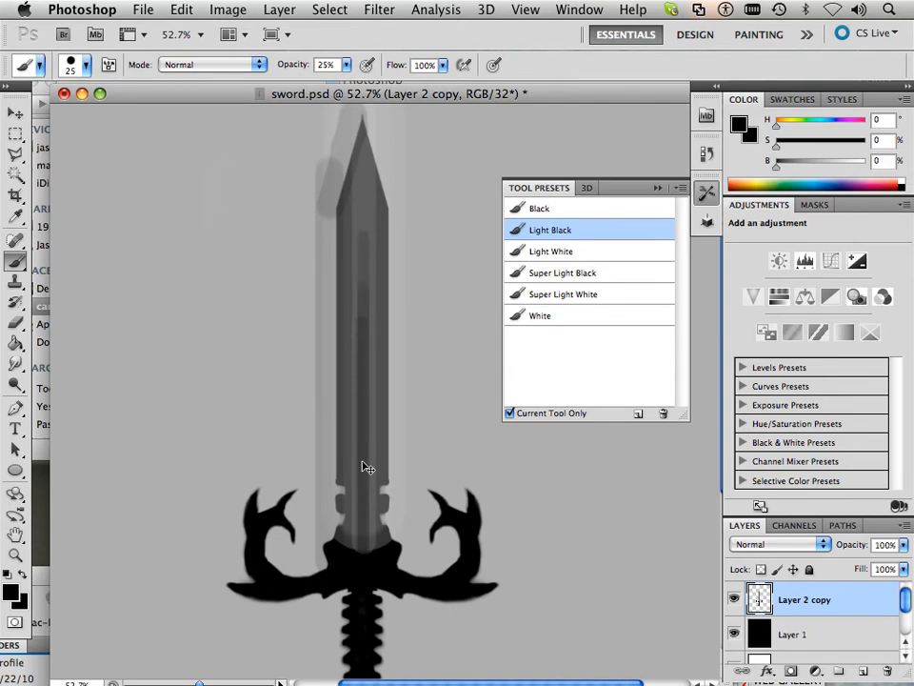
{"action": "left_click_drag", "start_coordinate": [363, 536], "coordinate": [357, 372]}
{"action": "left_click_drag", "start_coordinate": [906, 600], "coordinate": [906, 628]}
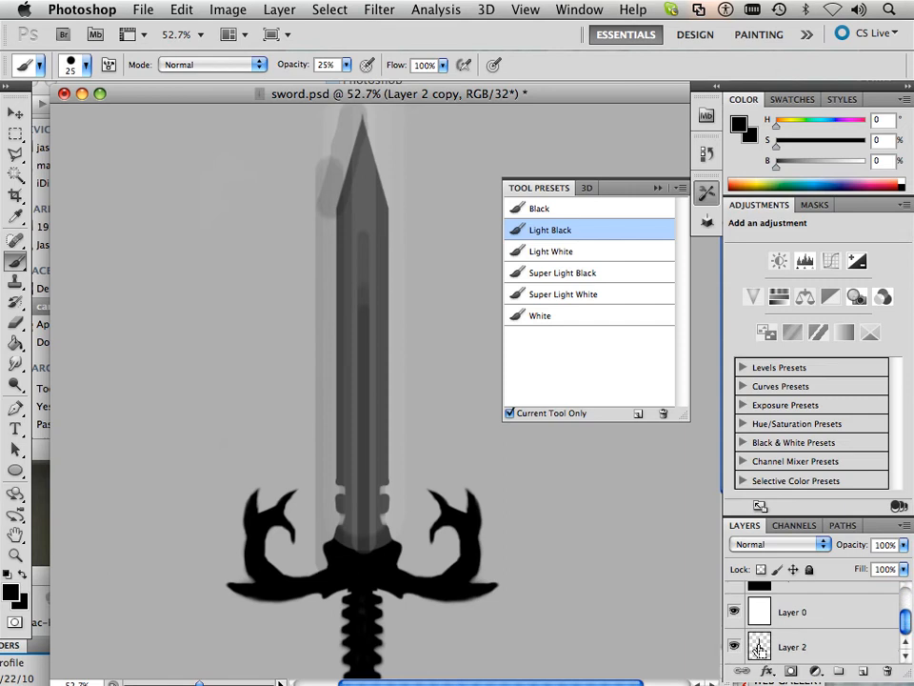
- Select the sword outline, invert, delete stray paint outside it, and deselect
{"action": "left_click", "coordinate": [761, 647], "text": "super"}
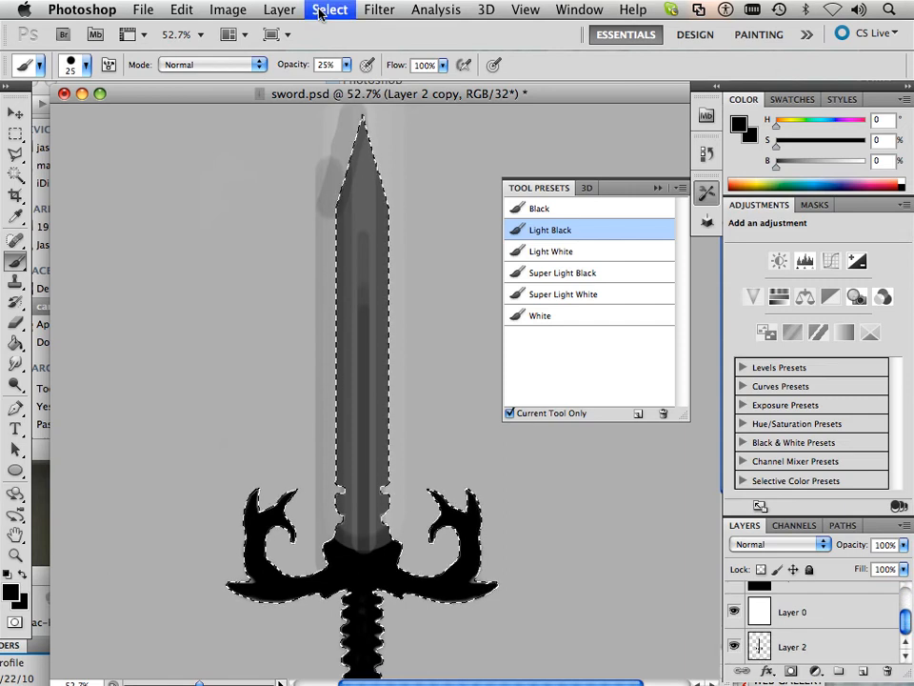
{"action": "left_click", "coordinate": [330, 10]}
{"action": "left_click", "coordinate": [343, 86]}
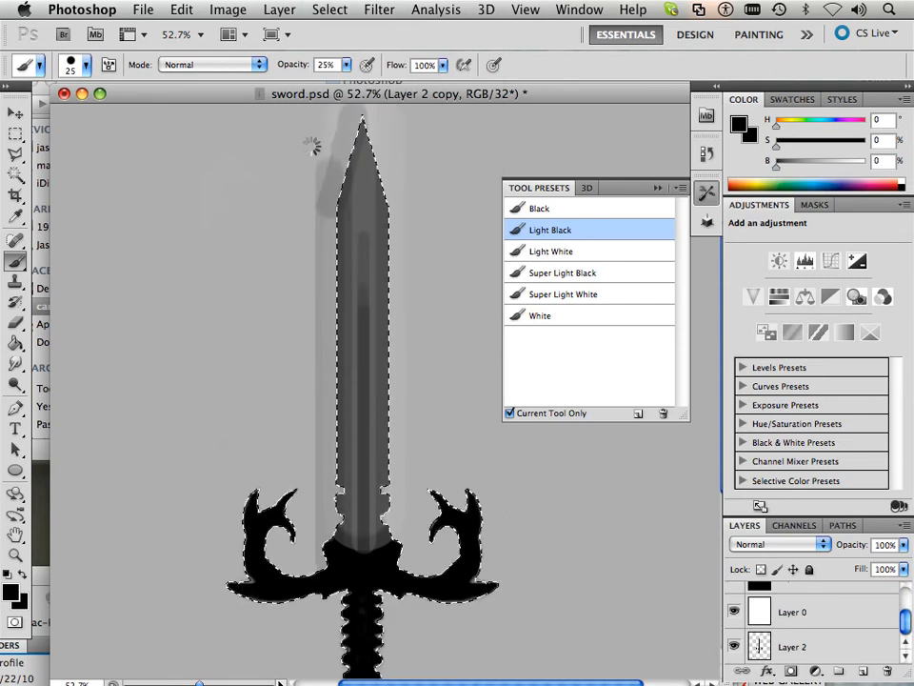
{"action": "key", "text": "Delete"}
{"action": "left_click", "coordinate": [330, 9]}
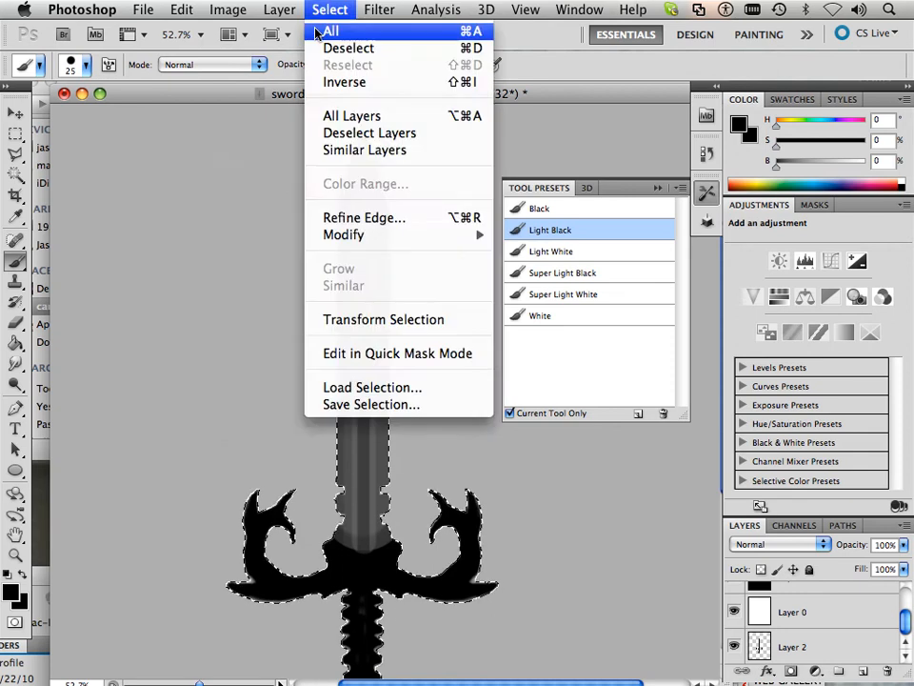
{"action": "left_click", "coordinate": [344, 49]}
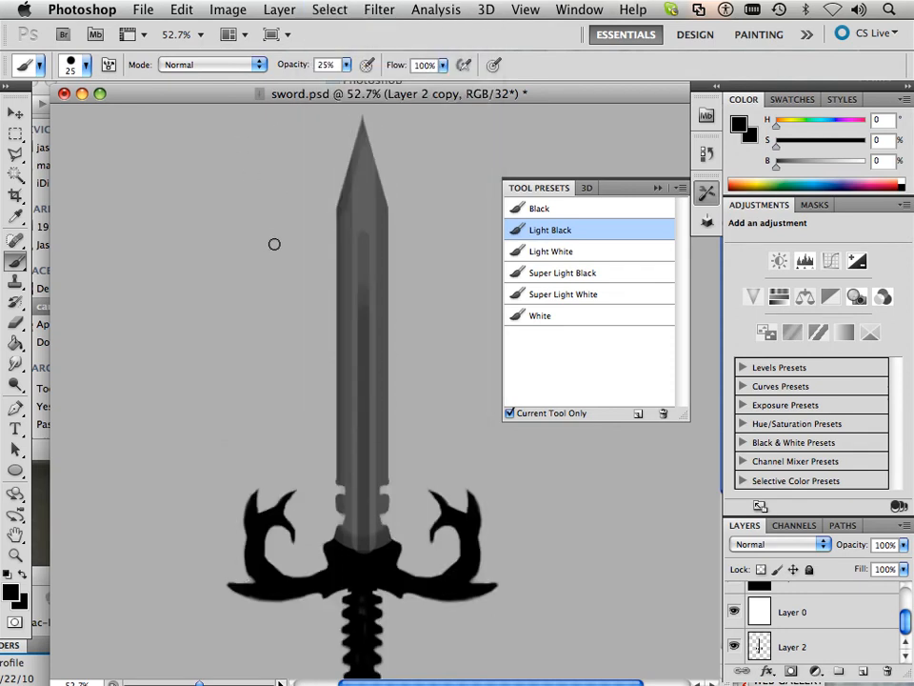
{"action": "scroll", "coordinate": [257, 209], "scroll_direction": "up", "scroll_amount": 1}
{"action": "scroll", "coordinate": [285, 219], "scroll_direction": "up", "scroll_amount": 3}
{"action": "scroll", "coordinate": [323, 247], "scroll_direction": "up", "scroll_amount": 1}
- Switch to the Black preset, sample the blade's dark grey, and size the brush
{"action": "left_click_drag", "start_coordinate": [333, 254], "coordinate": [269, 398]}
{"action": "scroll", "coordinate": [276, 392], "scroll_direction": "up", "scroll_amount": 2}
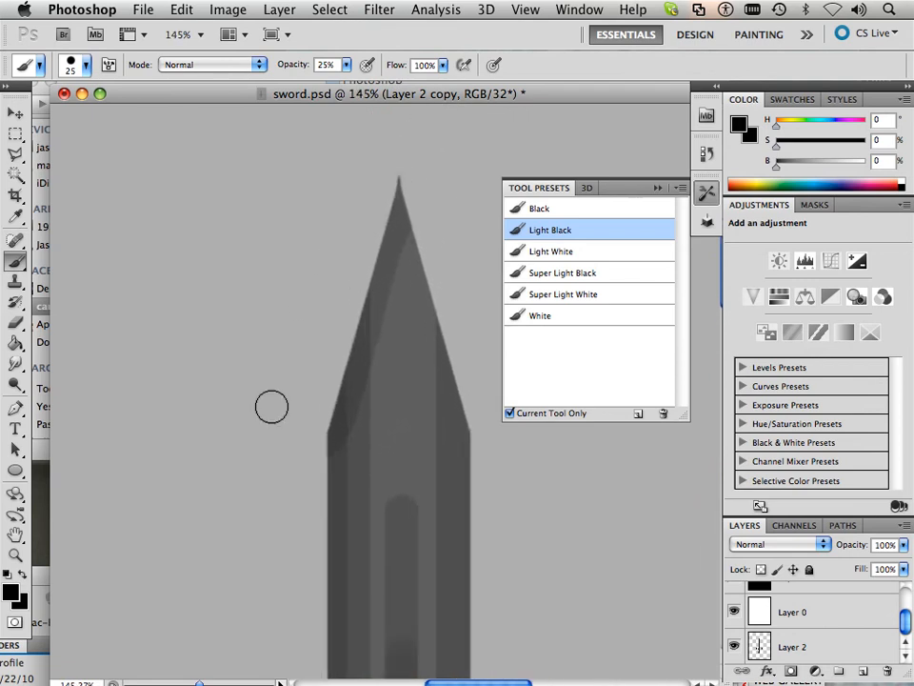
{"action": "left_click", "coordinate": [553, 207]}
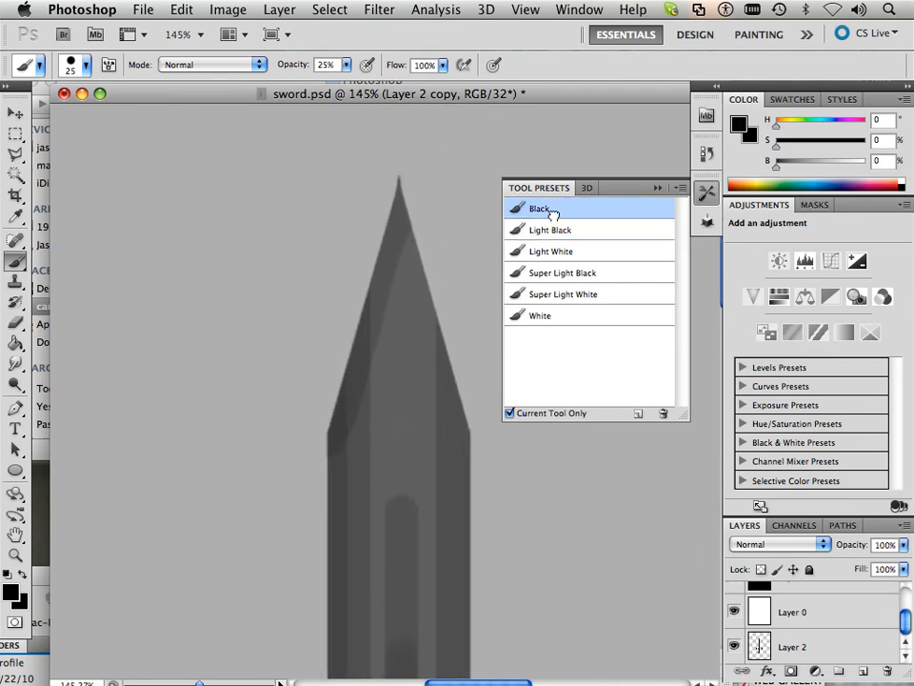
{"action": "left_click", "coordinate": [338, 466], "text": "alt"}
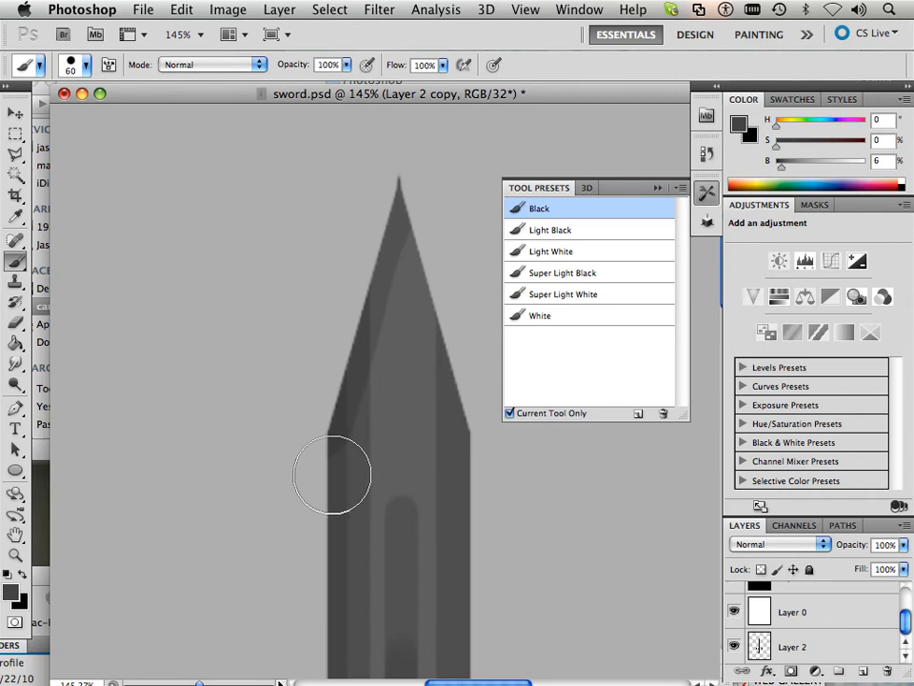
{"action": "key", "text": "bracketleft"}
{"action": "key", "text": "bracketleft"}
{"action": "key", "text": "bracketleft"}
{"action": "key", "text": "bracketleft"}
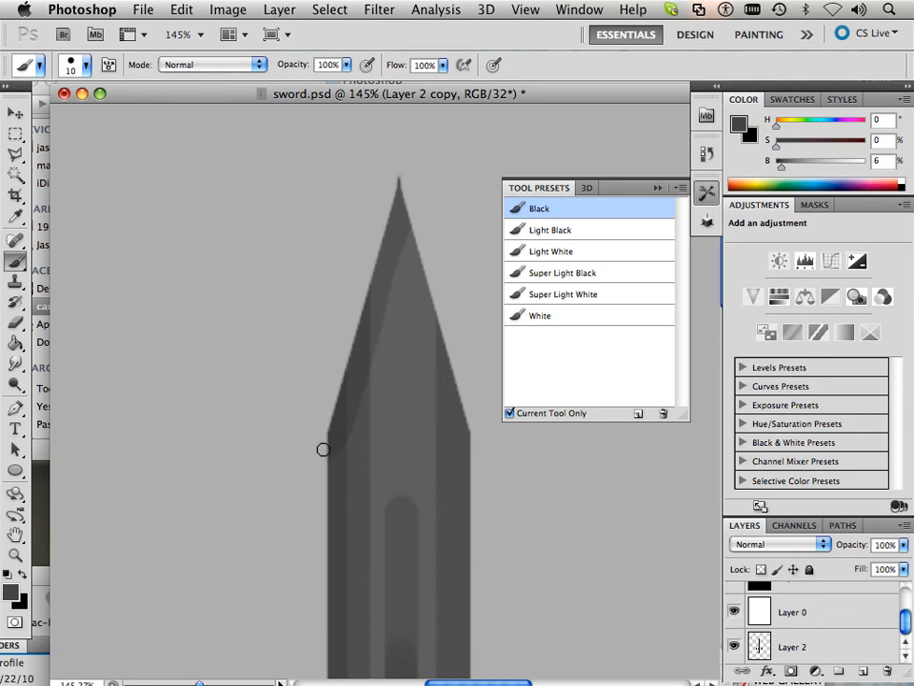
{"action": "key", "text": "bracketright"}
{"action": "key", "text": "bracketright"}
{"action": "left_click_drag", "start_coordinate": [907, 621], "coordinate": [907, 595]}
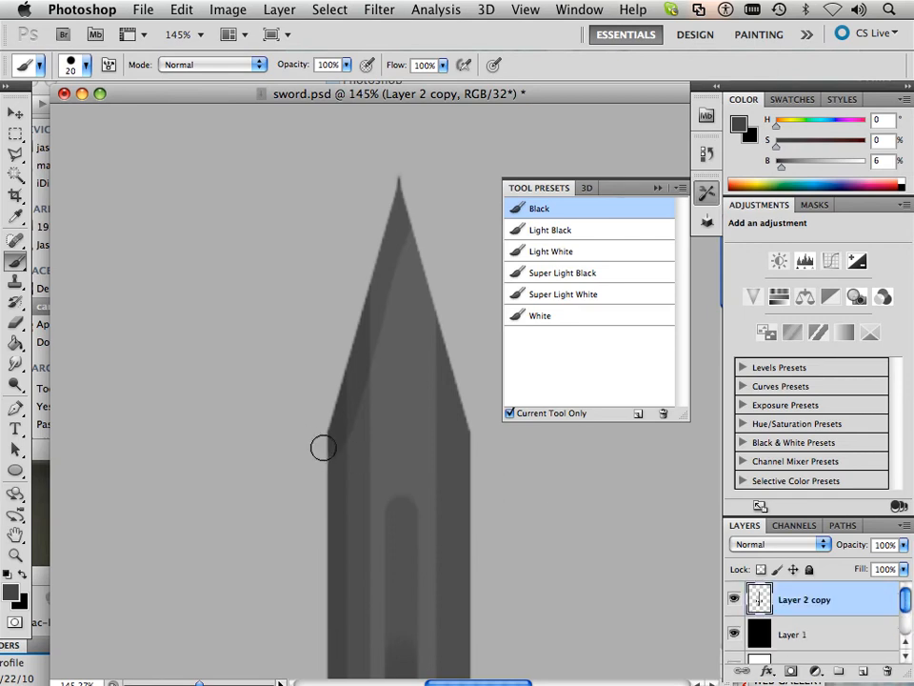
- Paint a dark shadow along the left bevel of the sword tip
{"action": "left_click_drag", "start_coordinate": [325, 434], "coordinate": [322, 452]}
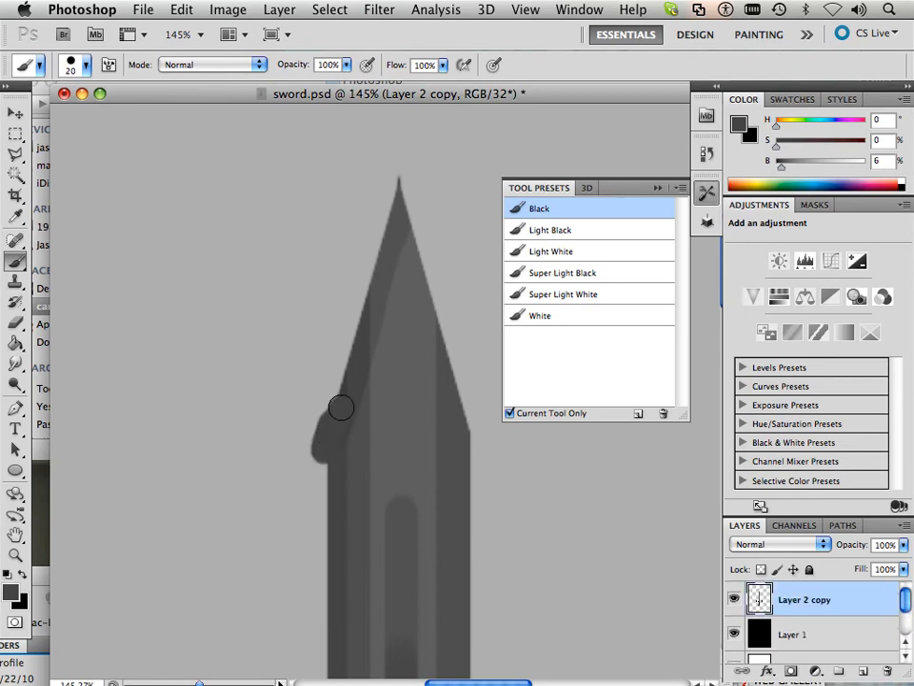
{"action": "mouse_move", "coordinate": [340, 407]}
{"action": "left_mouse_down"}
{"action": "mouse_move", "coordinate": [398, 186]}
{"action": "mouse_move", "coordinate": [354, 380]}
{"action": "left_mouse_up"}
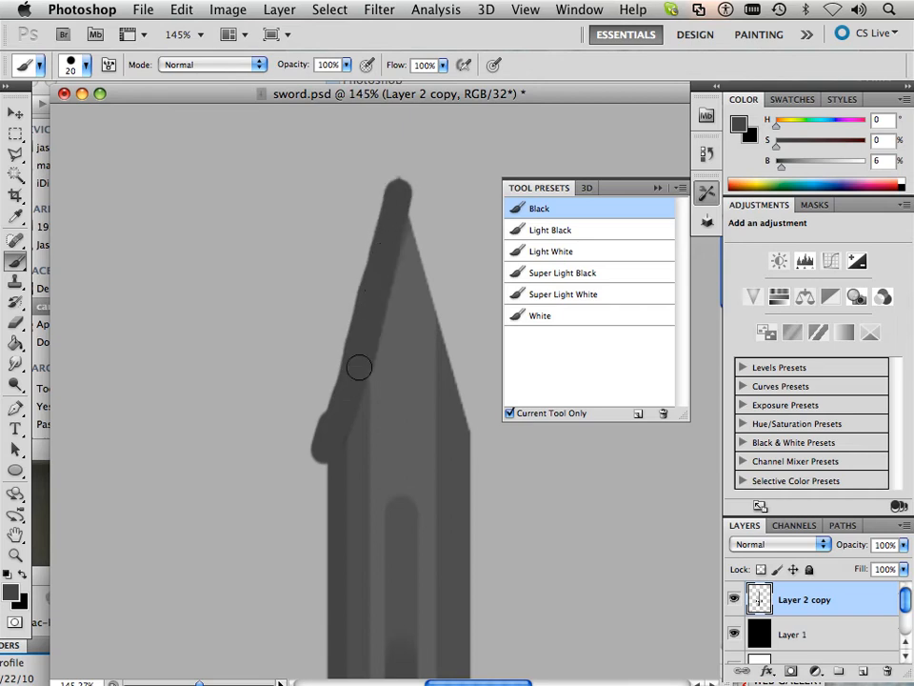
{"action": "left_click_drag", "start_coordinate": [338, 430], "coordinate": [323, 447]}
{"action": "left_click_drag", "start_coordinate": [904, 598], "coordinate": [904, 620]}
- Select the sword outline, invert, and delete the dark overspill outside the blade
{"action": "left_click", "coordinate": [760, 646], "text": "super"}
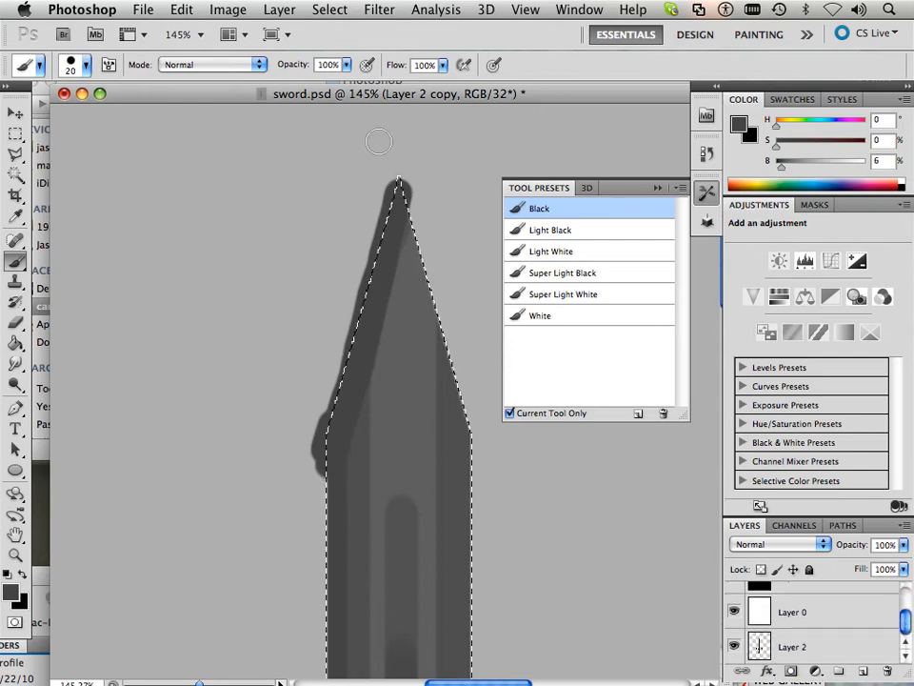
{"action": "left_click", "coordinate": [329, 9]}
{"action": "left_click", "coordinate": [343, 76]}
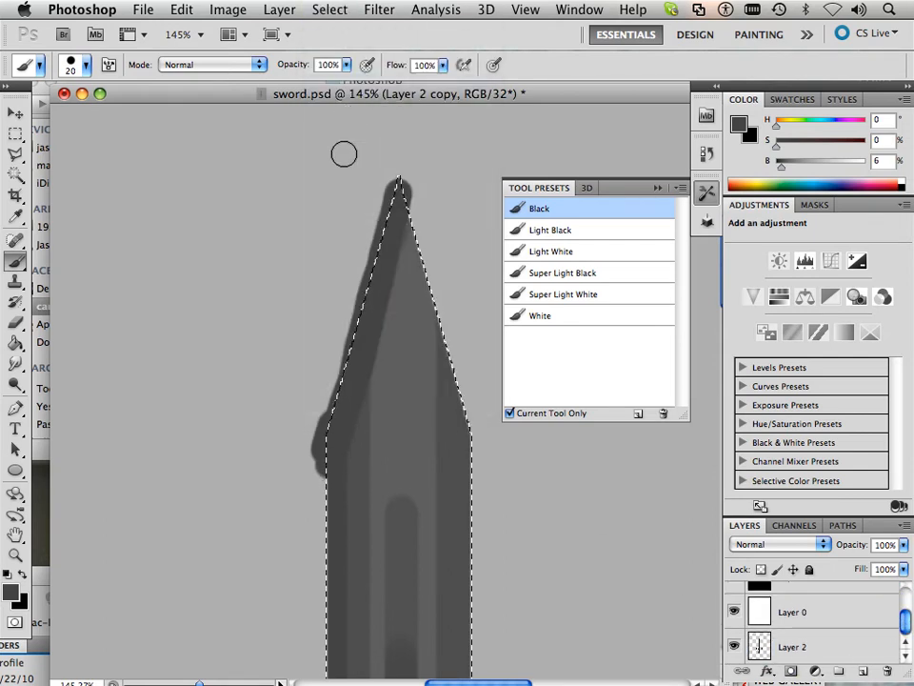
{"action": "key", "text": "Delete"}
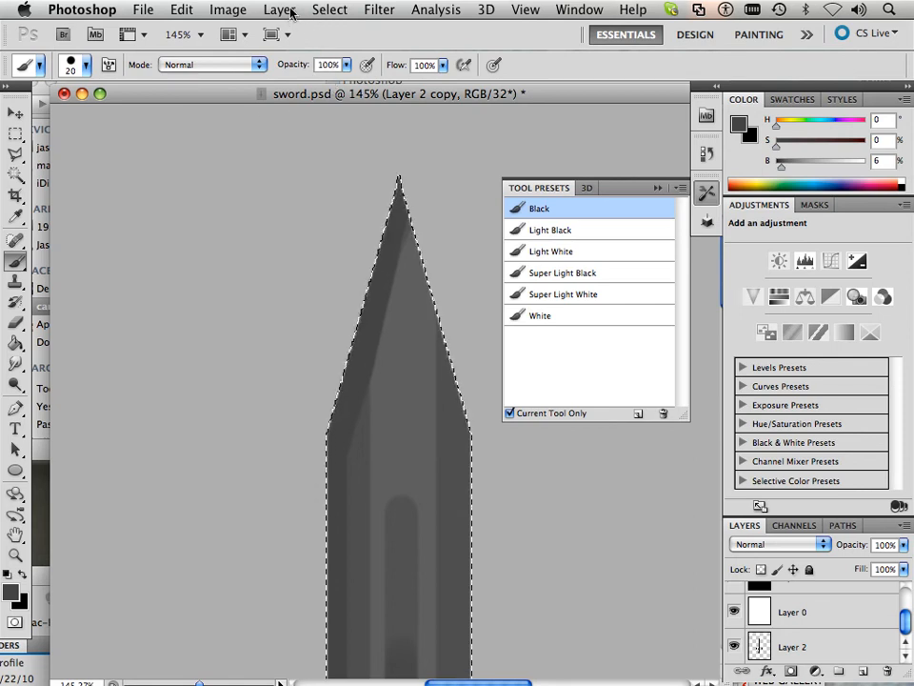
{"action": "left_click", "coordinate": [330, 10]}
- Clear the selection, bring the guard into view and set a fine black brush
{"action": "left_click", "coordinate": [336, 46]}
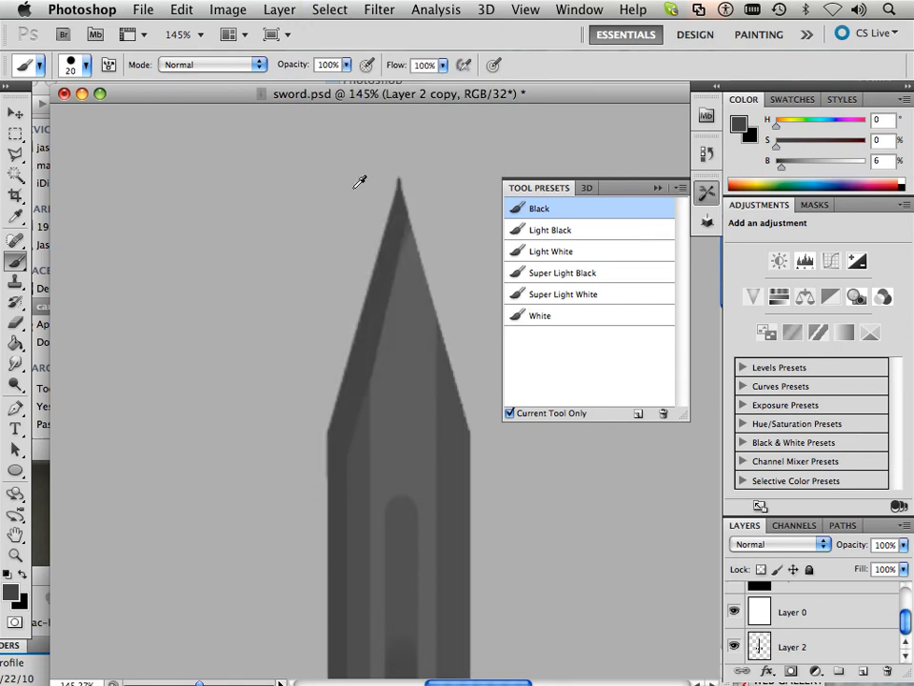
{"action": "scroll", "coordinate": [359, 182], "scroll_direction": "down", "scroll_amount": 5}
{"action": "scroll", "coordinate": [353, 191], "scroll_direction": "down", "scroll_amount": 8}
{"action": "scroll", "coordinate": [351, 200], "scroll_direction": "up", "scroll_amount": 3}
{"action": "left_click_drag", "start_coordinate": [352, 286], "coordinate": [349, 282]}
{"action": "scroll", "coordinate": [351, 281], "scroll_direction": "up", "scroll_amount": 3}
{"action": "scroll", "coordinate": [372, 280], "scroll_direction": "up", "scroll_amount": 2}
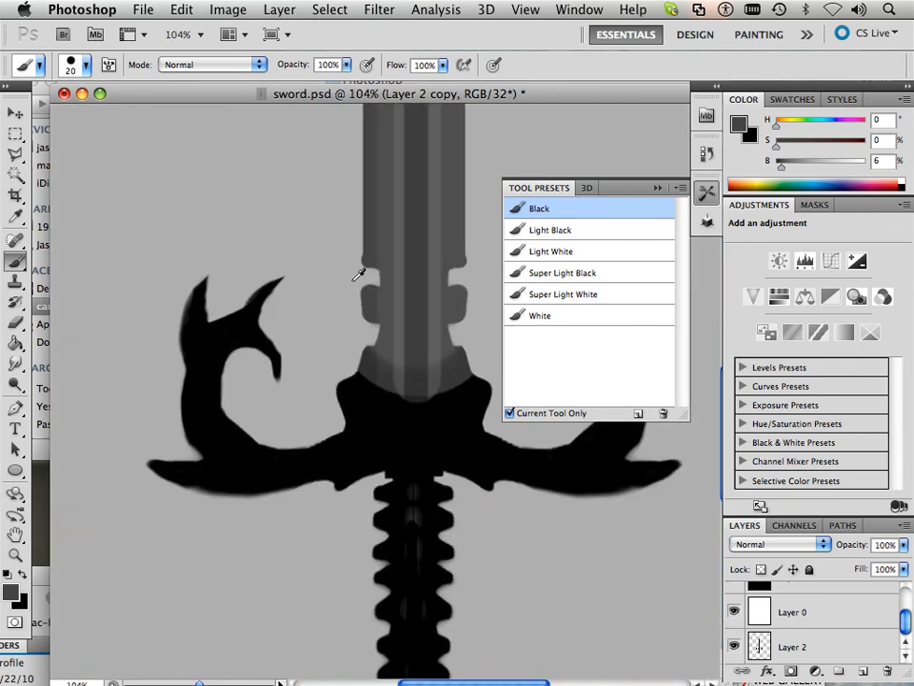
{"action": "scroll", "coordinate": [381, 278], "scroll_direction": "up", "scroll_amount": 1}
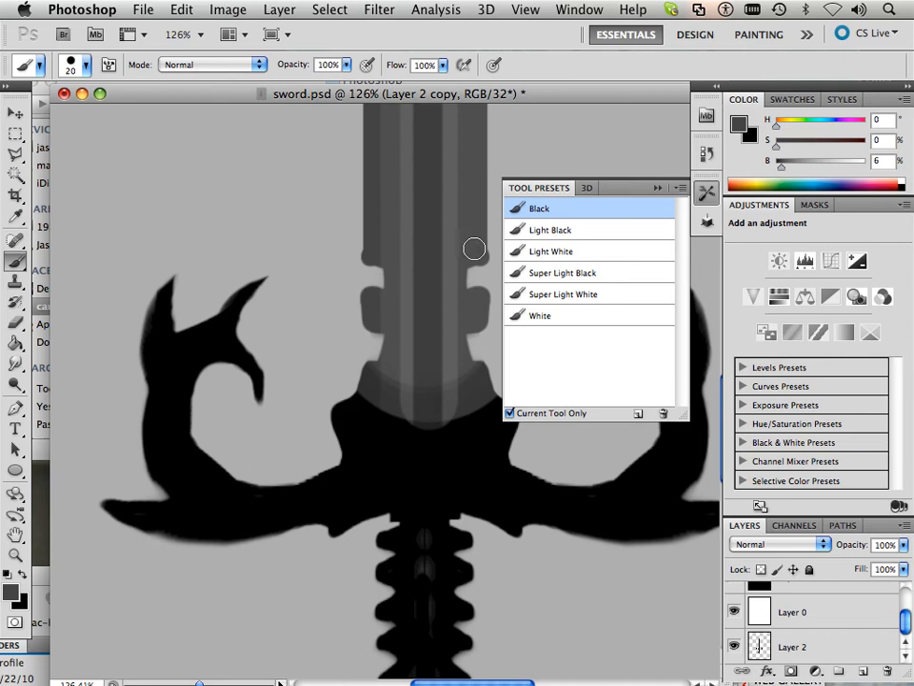
{"action": "left_click", "coordinate": [539, 208]}
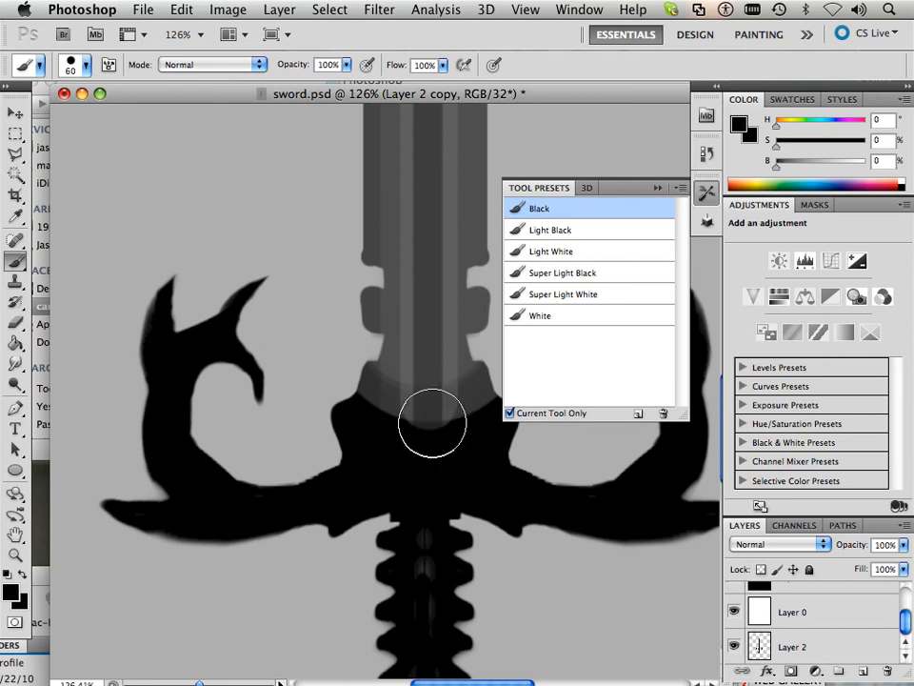
{"action": "key", "text": "bracketleft"}
{"action": "key", "text": "bracketleft"}
{"action": "key", "text": "bracketleft"}
{"action": "key", "text": "bracketleft"}
{"action": "key", "text": "bracketleft"}
{"action": "key", "text": "bracketleft"}
{"action": "key", "text": "bracketleft"}
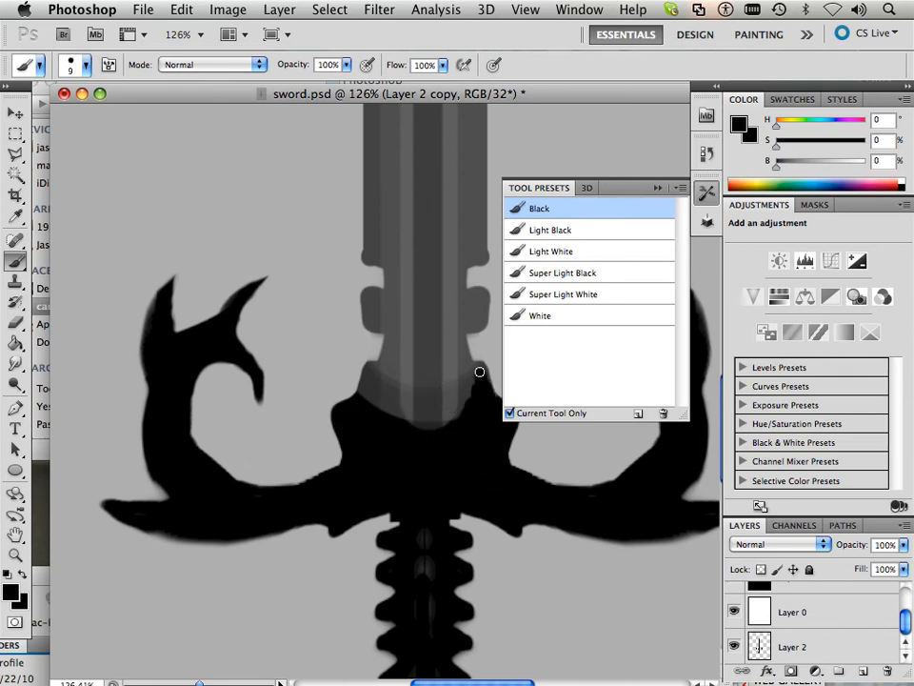
- Fill the grey gap at the guard–blade junction with black, arching up into the blade base
{"action": "mouse_move", "coordinate": [479, 382]}
{"action": "left_mouse_down"}
{"action": "mouse_move", "coordinate": [448, 419]}
{"action": "mouse_move", "coordinate": [458, 397]}
{"action": "left_mouse_up"}
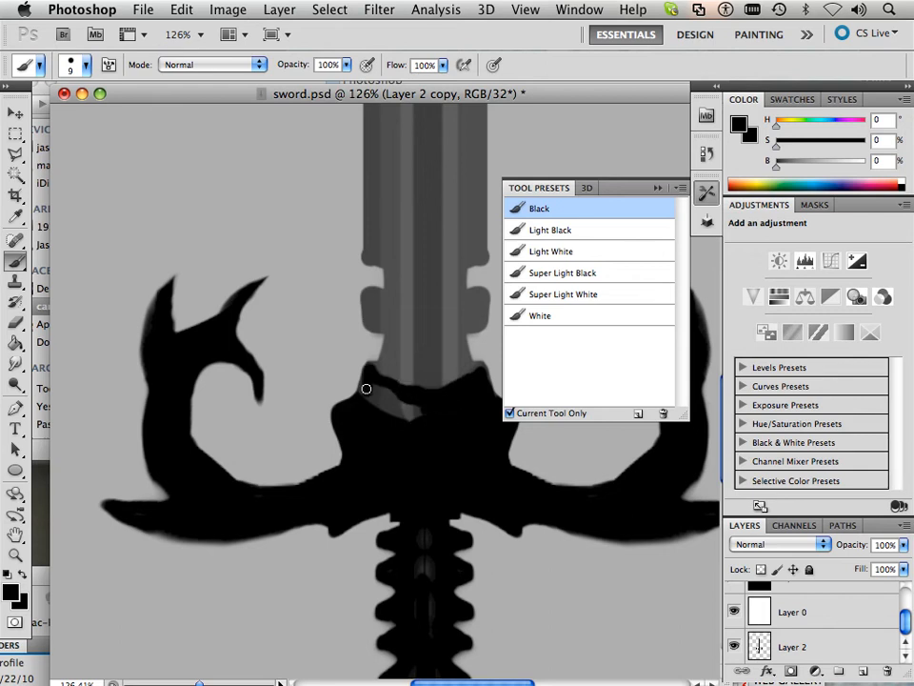
{"action": "mouse_move", "coordinate": [365, 382]}
{"action": "left_mouse_down"}
{"action": "mouse_move", "coordinate": [391, 405]}
{"action": "mouse_move", "coordinate": [424, 409]}
{"action": "left_mouse_up"}
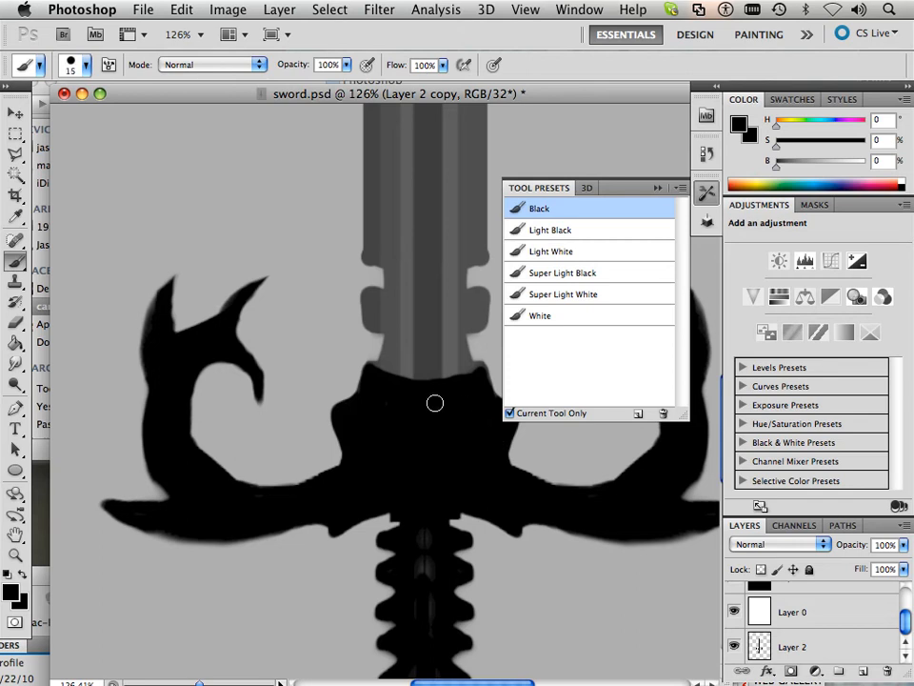
{"action": "mouse_move", "coordinate": [440, 386]}
{"action": "left_mouse_down"}
{"action": "mouse_move", "coordinate": [440, 352]}
{"action": "mouse_move", "coordinate": [411, 348]}
{"action": "mouse_move", "coordinate": [408, 372]}
{"action": "mouse_move", "coordinate": [429, 352]}
{"action": "mouse_move", "coordinate": [445, 360]}
{"action": "mouse_move", "coordinate": [406, 367]}
{"action": "left_mouse_up"}
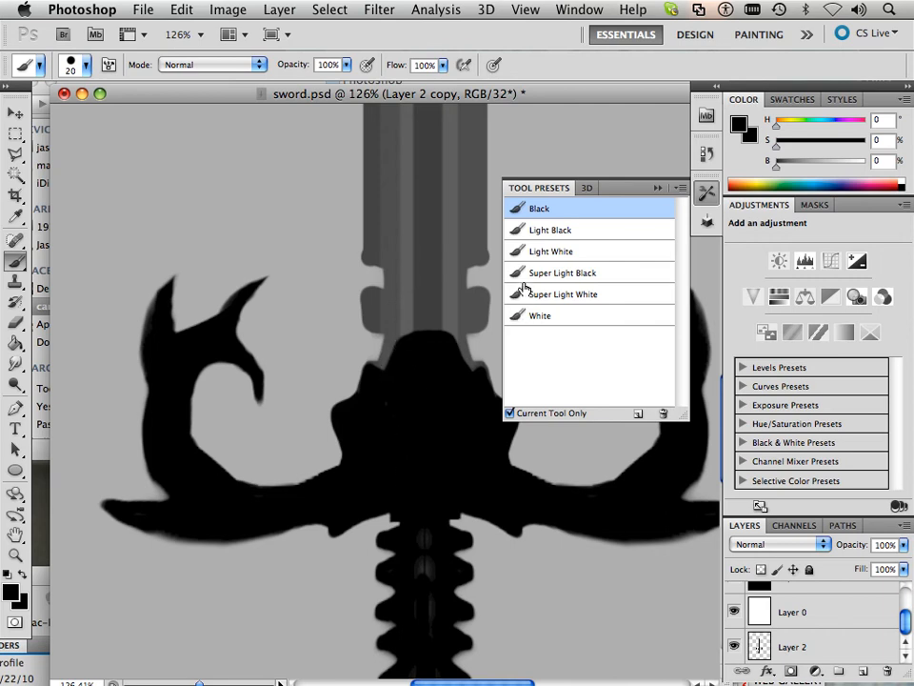
- Try a Light White stroke on the guard, undo it, and switch to Super Light White
{"action": "left_click", "coordinate": [551, 252]}
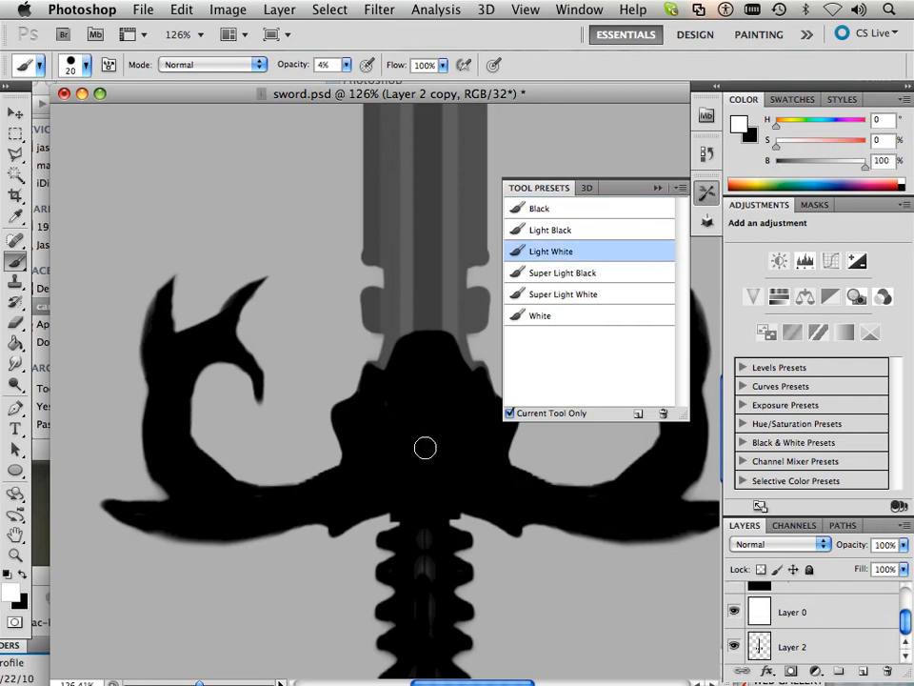
{"action": "left_click_drag", "start_coordinate": [443, 357], "coordinate": [453, 376]}
{"action": "key", "text": "super+z"}
{"action": "left_click", "coordinate": [553, 295]}
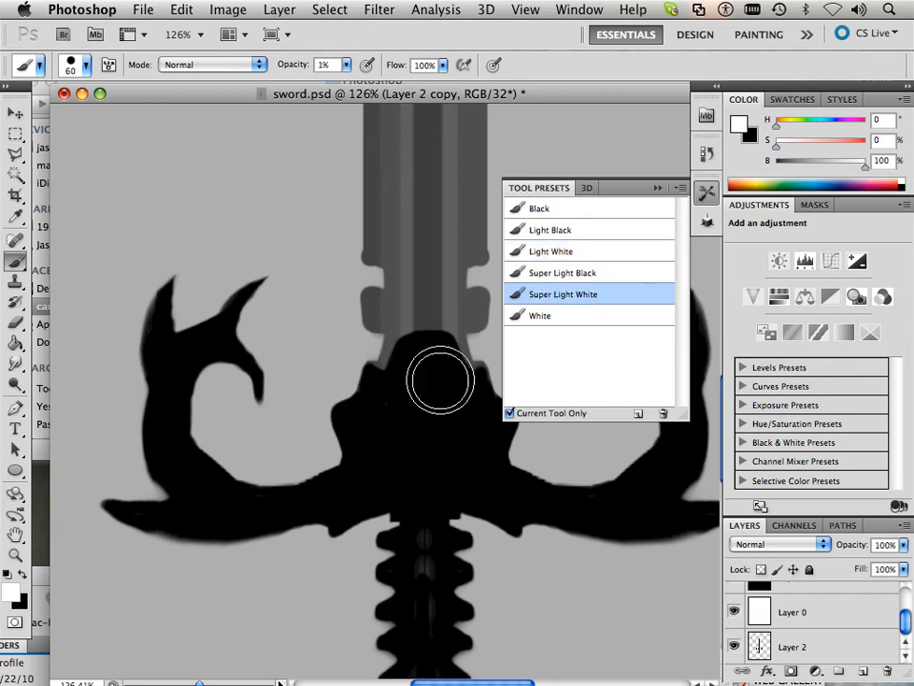
- Paint soft grey on the guard's top, left side and centre to form a rounded skull head
{"action": "mouse_move", "coordinate": [434, 362]}
{"action": "left_mouse_down"}
{"action": "mouse_move", "coordinate": [434, 404]}
{"action": "mouse_move", "coordinate": [485, 437]}
{"action": "mouse_move", "coordinate": [389, 393]}
{"action": "left_mouse_up"}
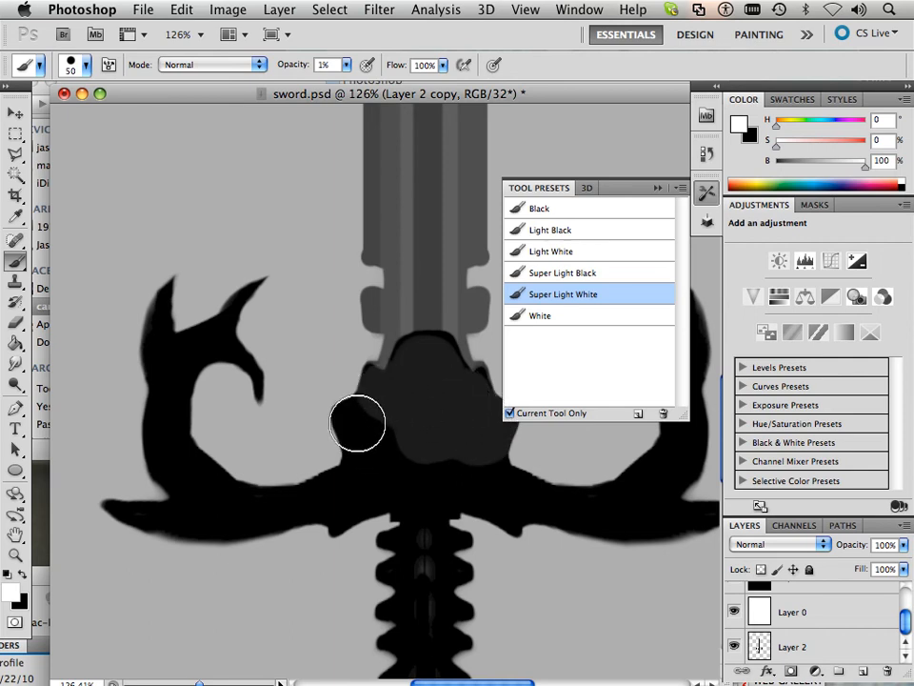
{"action": "mouse_move", "coordinate": [359, 422]}
{"action": "left_mouse_down"}
{"action": "mouse_move", "coordinate": [437, 385]}
{"action": "mouse_move", "coordinate": [429, 440]}
{"action": "mouse_move", "coordinate": [373, 451]}
{"action": "mouse_move", "coordinate": [462, 440]}
{"action": "mouse_move", "coordinate": [425, 360]}
{"action": "mouse_move", "coordinate": [429, 410]}
{"action": "mouse_move", "coordinate": [434, 355]}
{"action": "mouse_move", "coordinate": [407, 356]}
{"action": "mouse_move", "coordinate": [435, 339]}
{"action": "mouse_move", "coordinate": [445, 363]}
{"action": "mouse_move", "coordinate": [419, 416]}
{"action": "mouse_move", "coordinate": [455, 385]}
{"action": "mouse_move", "coordinate": [481, 398]}
{"action": "mouse_move", "coordinate": [493, 431]}
{"action": "mouse_move", "coordinate": [404, 389]}
{"action": "left_mouse_up"}
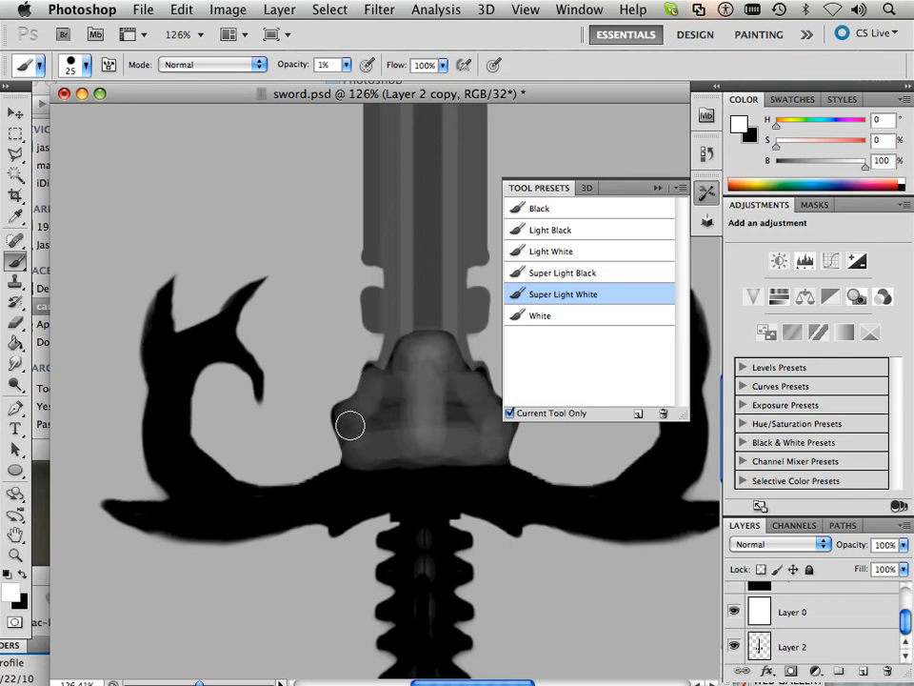
{"action": "mouse_move", "coordinate": [344, 414]}
{"action": "left_mouse_down"}
{"action": "mouse_move", "coordinate": [357, 424]}
{"action": "mouse_move", "coordinate": [372, 379]}
{"action": "left_mouse_up"}
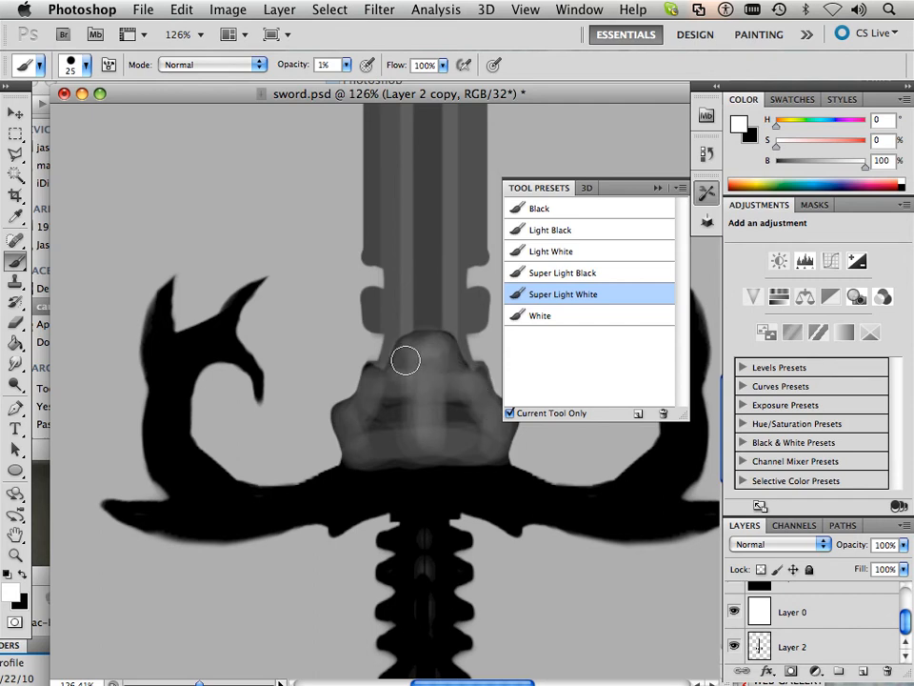
{"action": "mouse_move", "coordinate": [418, 384]}
{"action": "left_mouse_down"}
{"action": "mouse_move", "coordinate": [424, 455]}
{"action": "mouse_move", "coordinate": [496, 441]}
{"action": "left_mouse_up"}
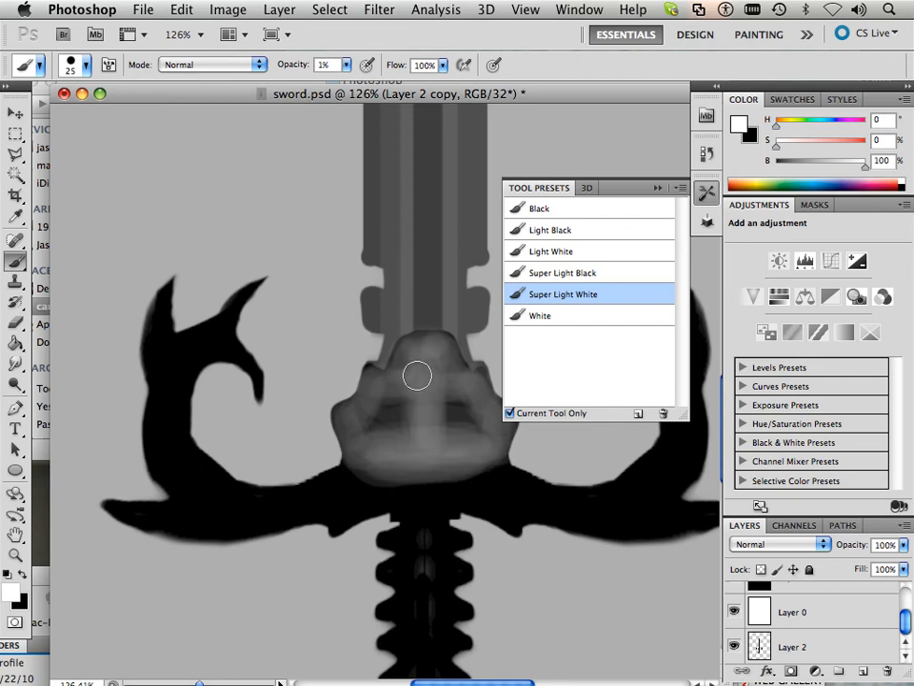
- With Light Black, darken two eye sockets and a fine nose ridge on the skull guard
{"action": "left_click", "coordinate": [549, 230]}
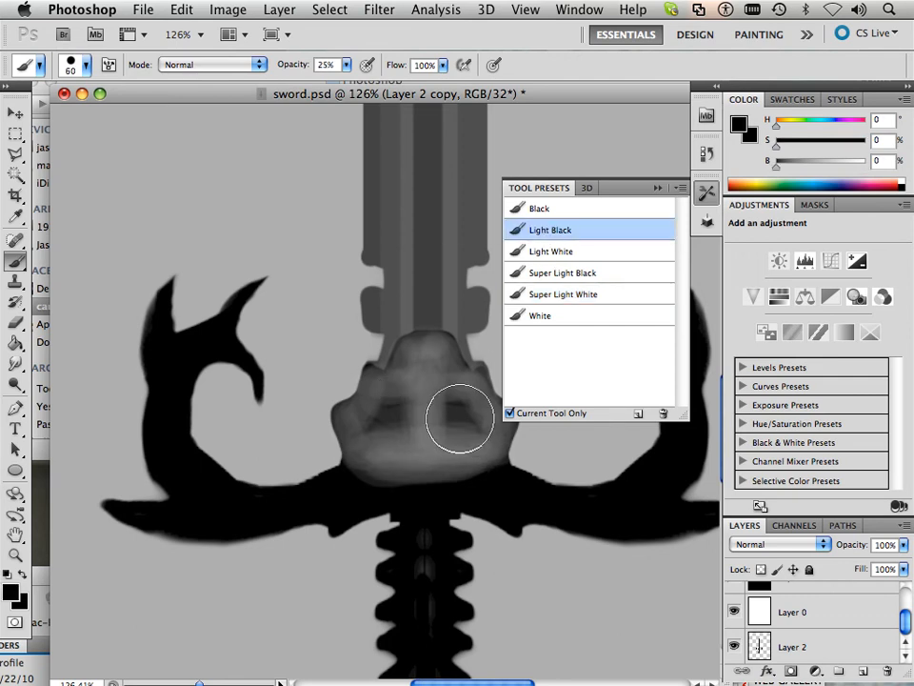
{"action": "left_click_drag", "start_coordinate": [460, 415], "coordinate": [466, 419]}
{"action": "mouse_move", "coordinate": [403, 409]}
{"action": "left_mouse_down"}
{"action": "mouse_move", "coordinate": [381, 419]}
{"action": "mouse_move", "coordinate": [395, 396]}
{"action": "mouse_move", "coordinate": [405, 414]}
{"action": "mouse_move", "coordinate": [454, 393]}
{"action": "mouse_move", "coordinate": [453, 417]}
{"action": "left_mouse_up"}
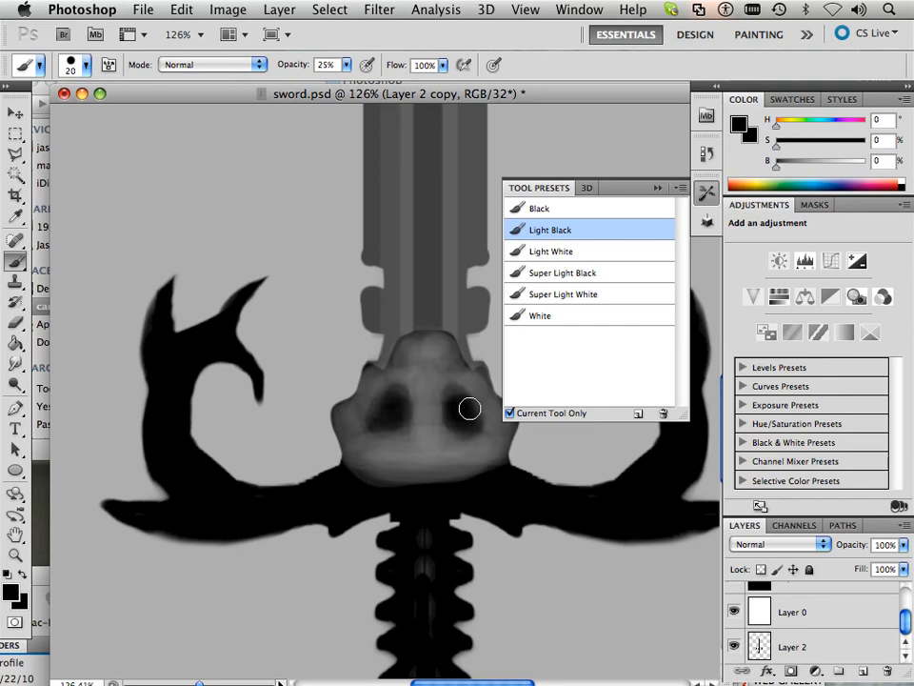
{"action": "key", "text": "bracketleft"}
{"action": "key", "text": "bracketleft"}
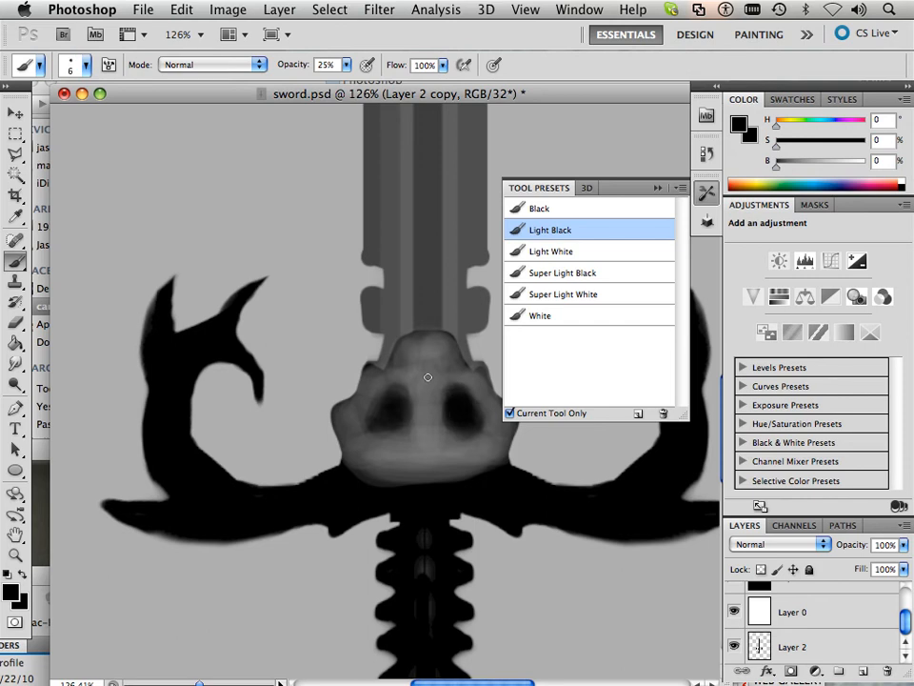
{"action": "left_click_drag", "start_coordinate": [427, 359], "coordinate": [425, 369]}
- With a small Super Light White brush, lighten the skull's jaw area
{"action": "left_click", "coordinate": [551, 272]}
{"action": "left_click", "coordinate": [555, 294]}
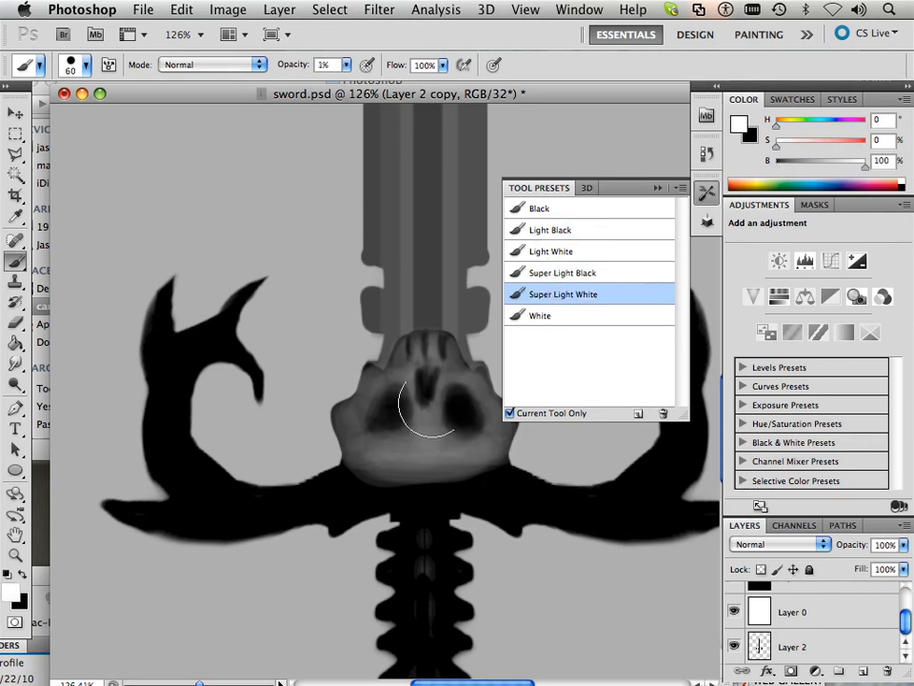
{"action": "key", "text": "bracketleft"}
{"action": "key", "text": "bracketleft"}
{"action": "key", "text": "bracketleft"}
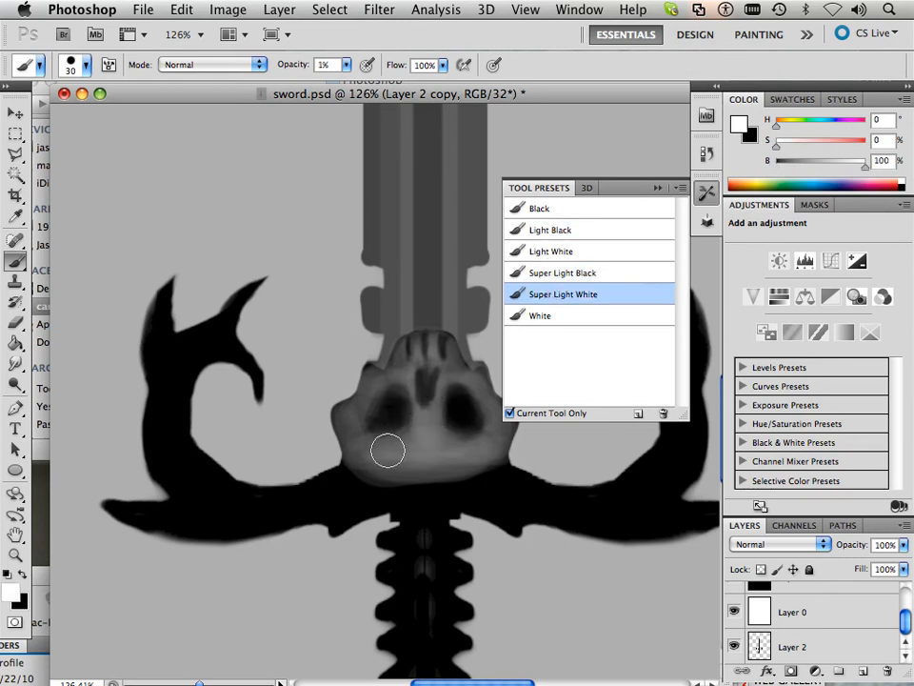
{"action": "left_click_drag", "start_coordinate": [362, 433], "coordinate": [480, 442]}
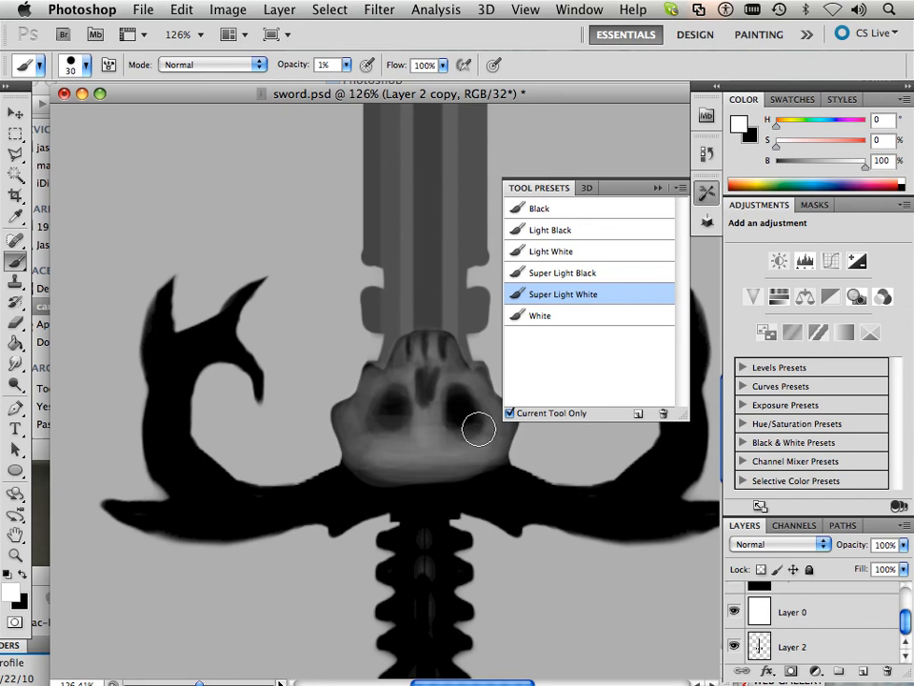
{"action": "key", "text": "bracketright"}
{"action": "key", "text": "bracketright"}
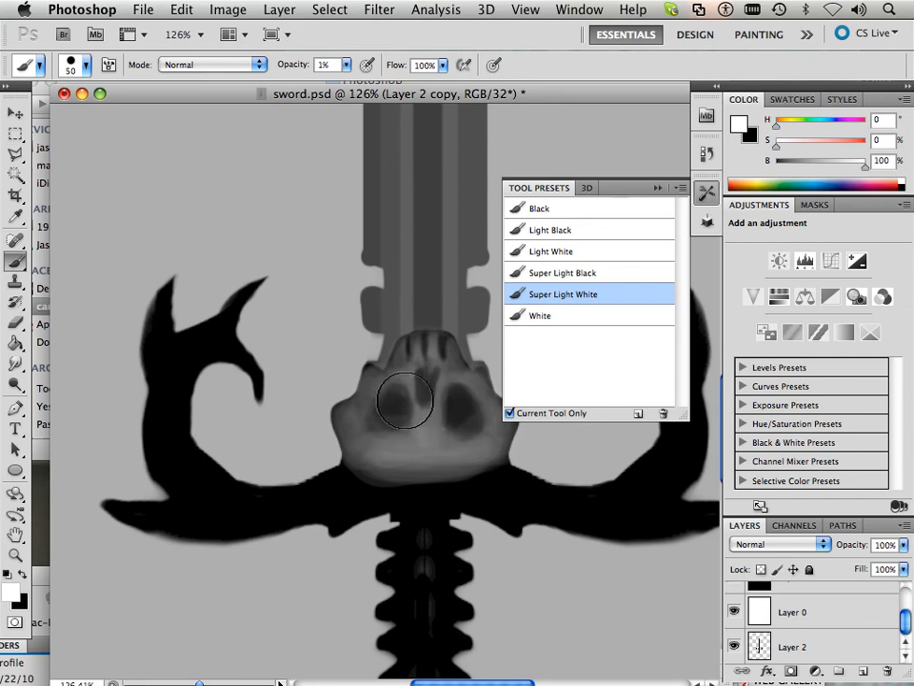
{"action": "key", "text": "bracketleft"}
{"action": "key", "text": "bracketleft"}
{"action": "key", "text": "bracketleft"}
{"action": "key", "text": "bracketleft"}
- Deepen details with a small Light Black brush, then highlight the lower jaw in faint white
{"action": "left_click", "coordinate": [551, 229]}
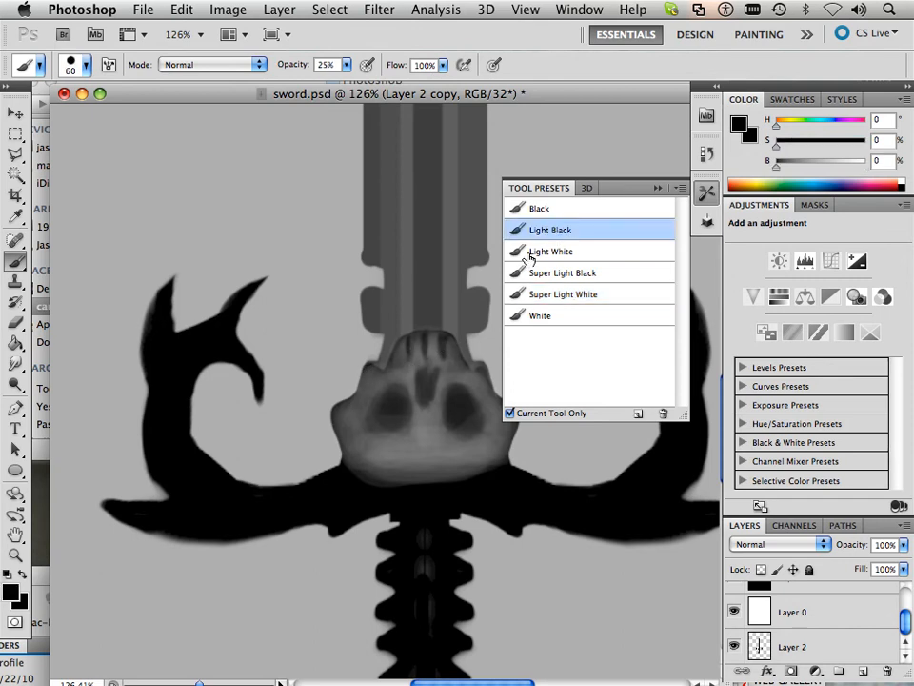
{"action": "key", "text": "bracketleft"}
{"action": "key", "text": "bracketleft"}
{"action": "key", "text": "bracketleft"}
{"action": "key", "text": "bracketleft"}
{"action": "key", "text": "bracketleft"}
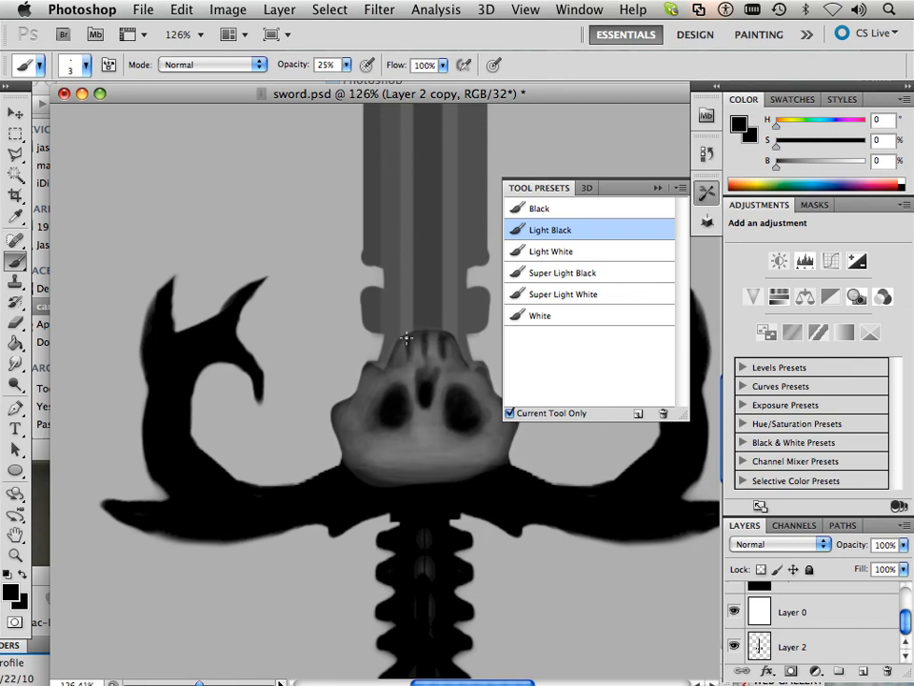
{"action": "left_click", "coordinate": [563, 295]}
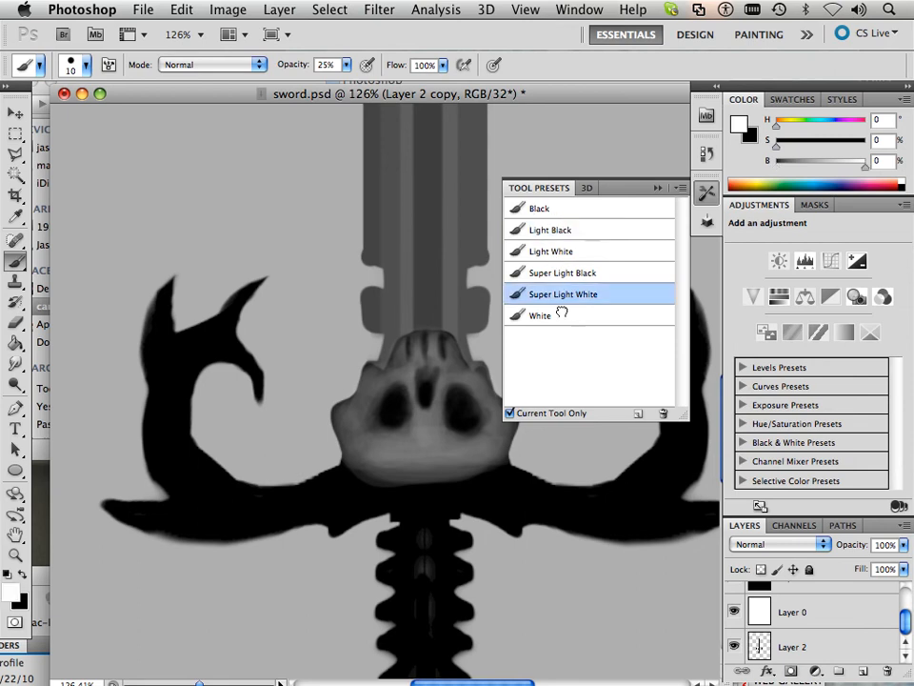
{"action": "left_click_drag", "start_coordinate": [380, 464], "coordinate": [487, 453]}
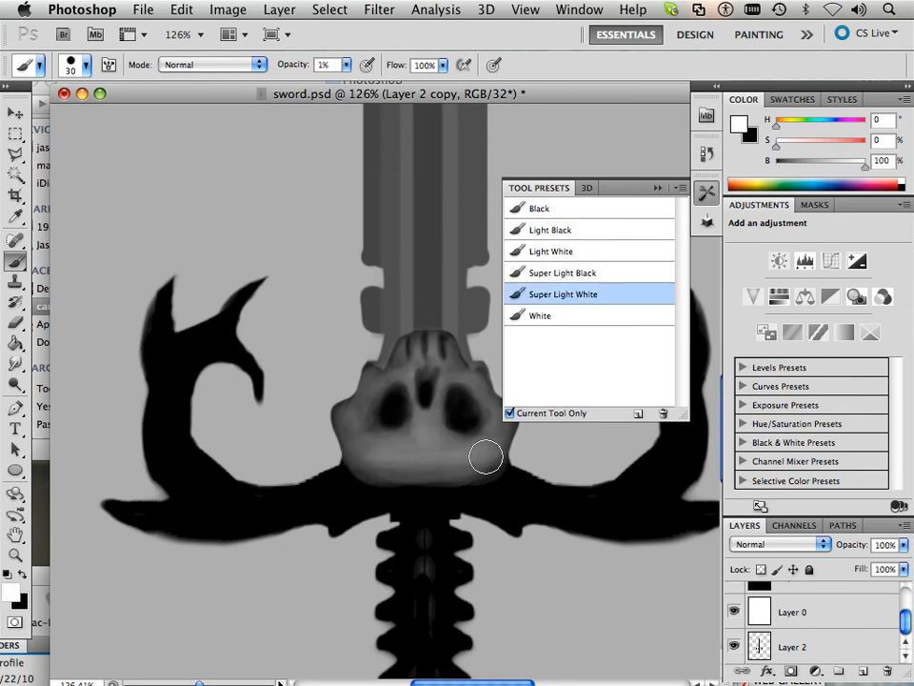
{"action": "key", "text": "bracketleft"}
{"action": "key", "text": "bracketleft"}
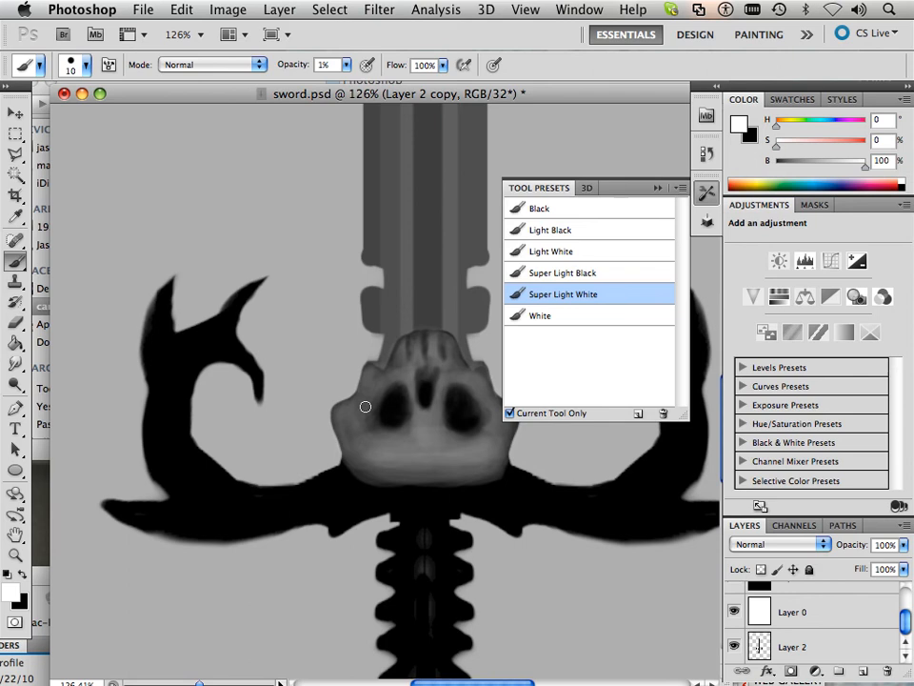
{"action": "scroll", "coordinate": [371, 400], "scroll_direction": "down", "scroll_amount": 3}
{"action": "scroll", "coordinate": [371, 400], "scroll_direction": "down", "scroll_amount": 2}
{"action": "scroll", "coordinate": [371, 400], "scroll_direction": "down", "scroll_amount": 2}
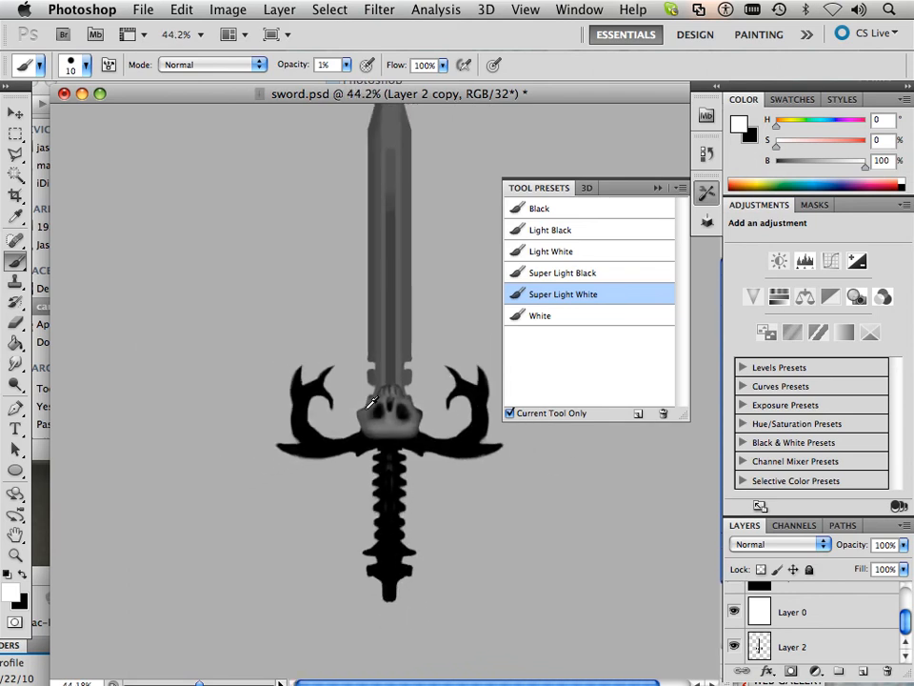
{"action": "scroll", "coordinate": [371, 400], "scroll_direction": "down", "scroll_amount": 1}
{"action": "scroll", "coordinate": [372, 405], "scroll_direction": "up", "scroll_amount": 1}
{"action": "scroll", "coordinate": [372, 405], "scroll_direction": "up", "scroll_amount": 1}
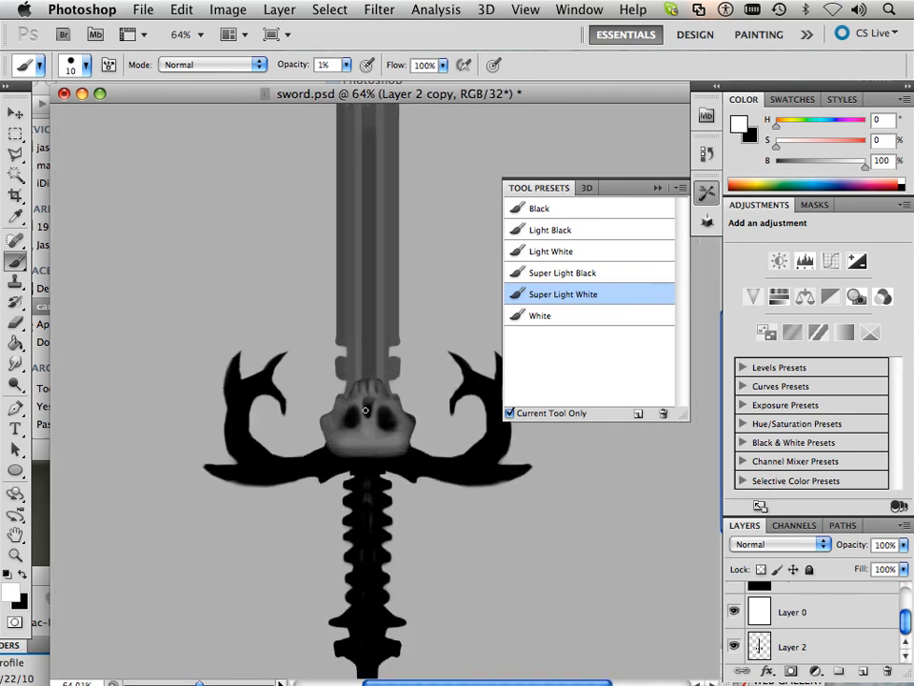
- Smudge the skull guard's outer edges and sockets, adjusting brush size for fine work
{"action": "left_click", "coordinate": [16, 286]}
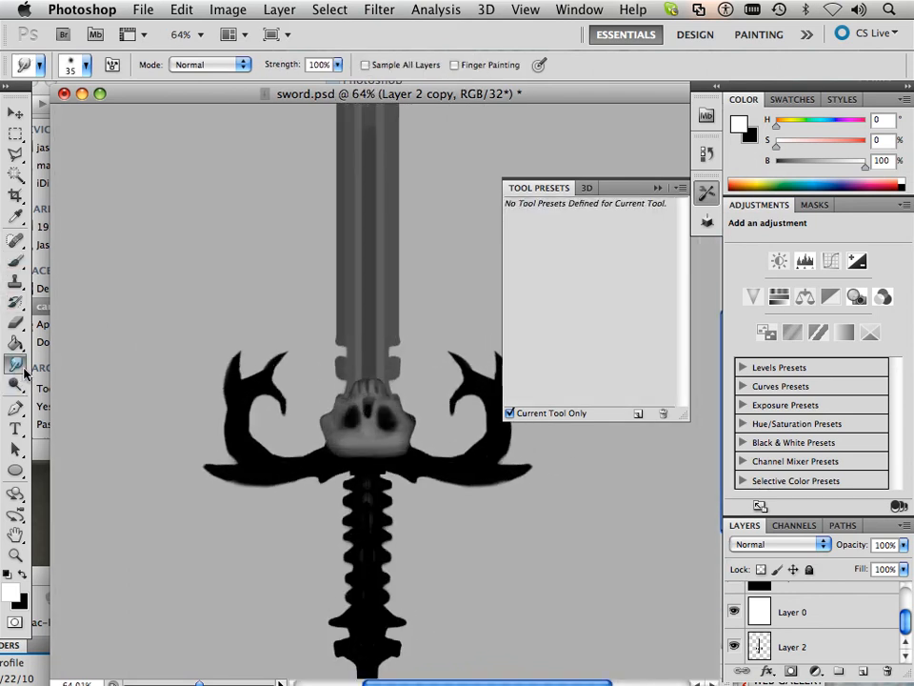
{"action": "key", "text": "bracketright"}
{"action": "key", "text": "bracketright"}
{"action": "key", "text": "bracketright"}
{"action": "key", "text": "bracketright"}
{"action": "key", "text": "bracketleft"}
{"action": "key", "text": "bracketleft"}
{"action": "key", "text": "bracketleft"}
{"action": "key", "text": "bracketleft"}
{"action": "key", "text": "bracketleft"}
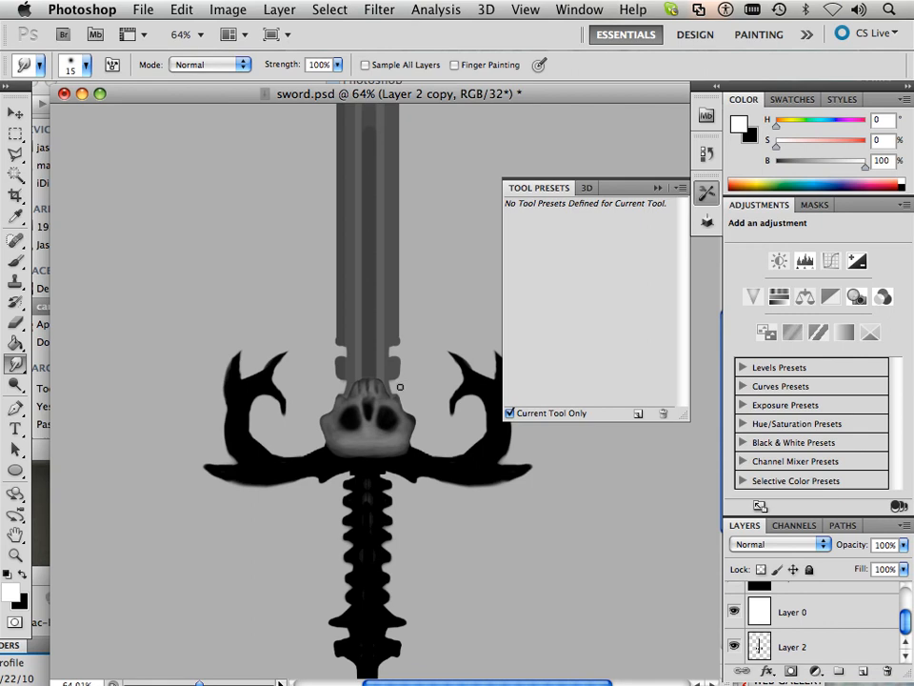
{"action": "scroll", "coordinate": [404, 384], "scroll_direction": "up", "scroll_amount": 8}
{"action": "scroll", "coordinate": [386, 400], "scroll_direction": "down", "scroll_amount": 2}
{"action": "scroll", "coordinate": [385, 400], "scroll_direction": "down", "scroll_amount": 2}
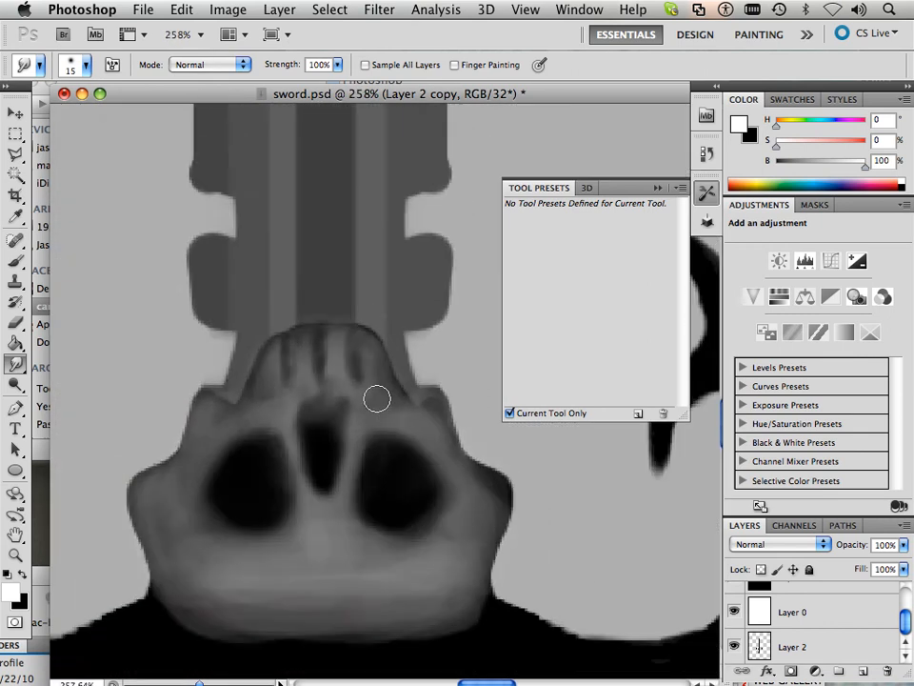
{"action": "key", "text": "bracketleft"}
{"action": "key", "text": "bracketleft"}
{"action": "key", "text": "bracketleft"}
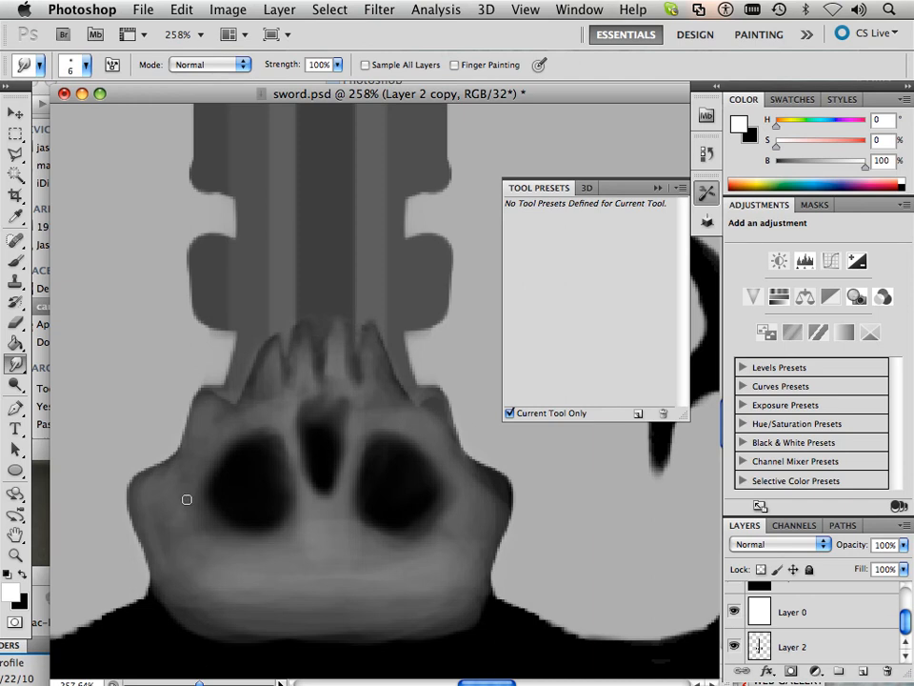
- Push the skull's left edge outward with the smudge brush, then undo the over-smeared stroke
{"action": "key", "text": "bracketright"}
{"action": "key", "text": "bracketright"}
{"action": "key", "text": "bracketright"}
{"action": "left_click_drag", "start_coordinate": [147, 486], "coordinate": [136, 495]}
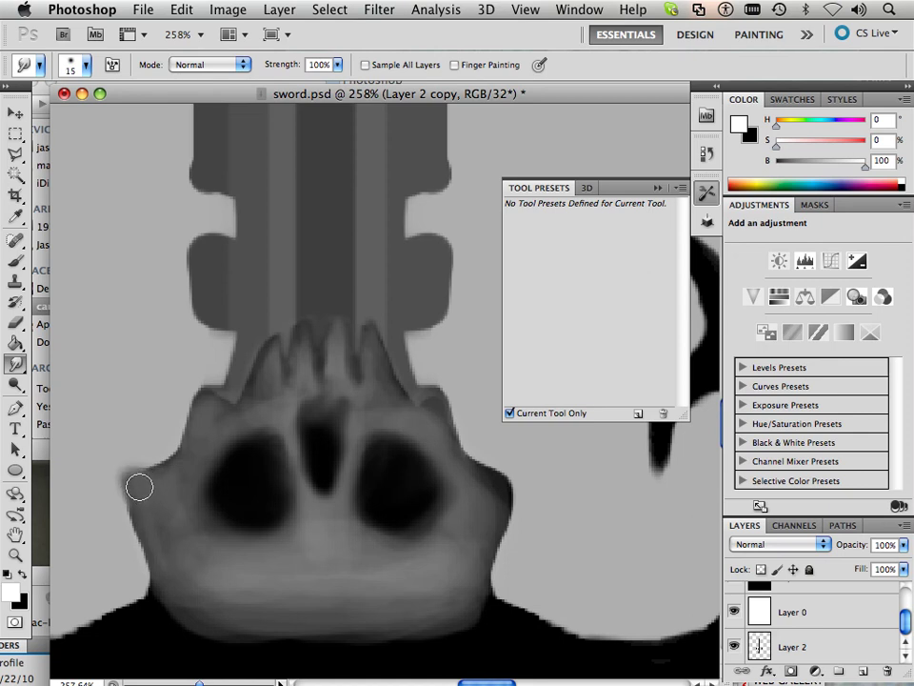
{"action": "left_click_drag", "start_coordinate": [136, 496], "coordinate": [196, 447]}
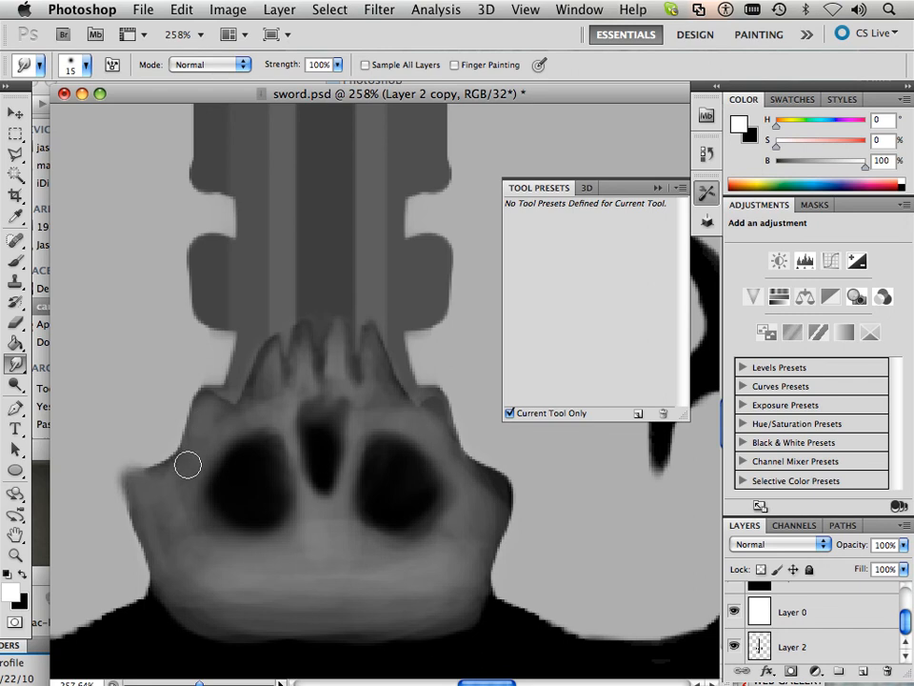
{"action": "key", "text": "super+z"}
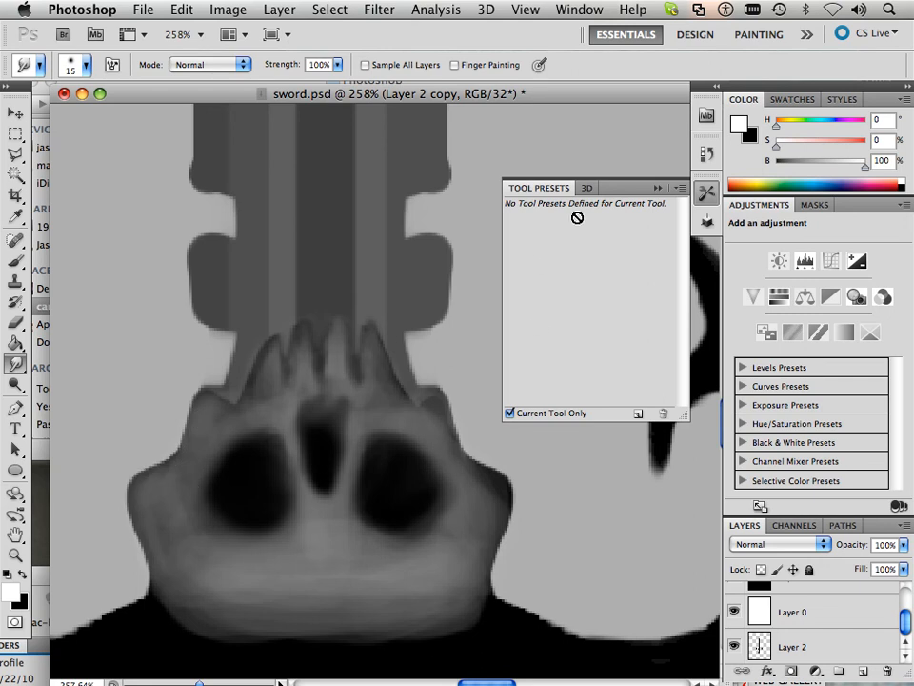
{"action": "scroll", "coordinate": [496, 292], "scroll_direction": "down", "scroll_amount": 5}
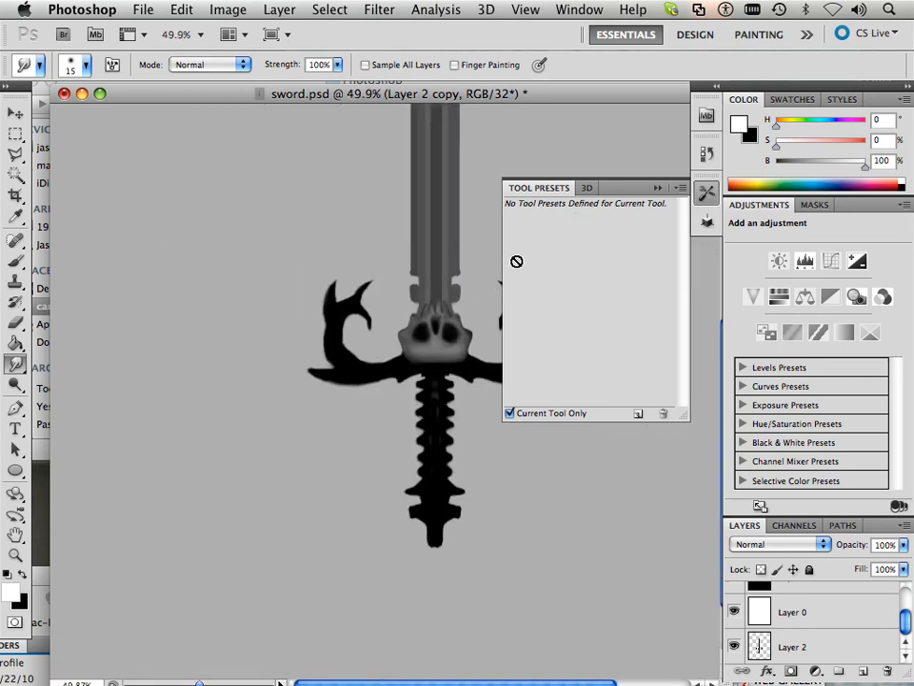
{"action": "scroll", "coordinate": [448, 296], "scroll_direction": "up", "scroll_amount": 5}
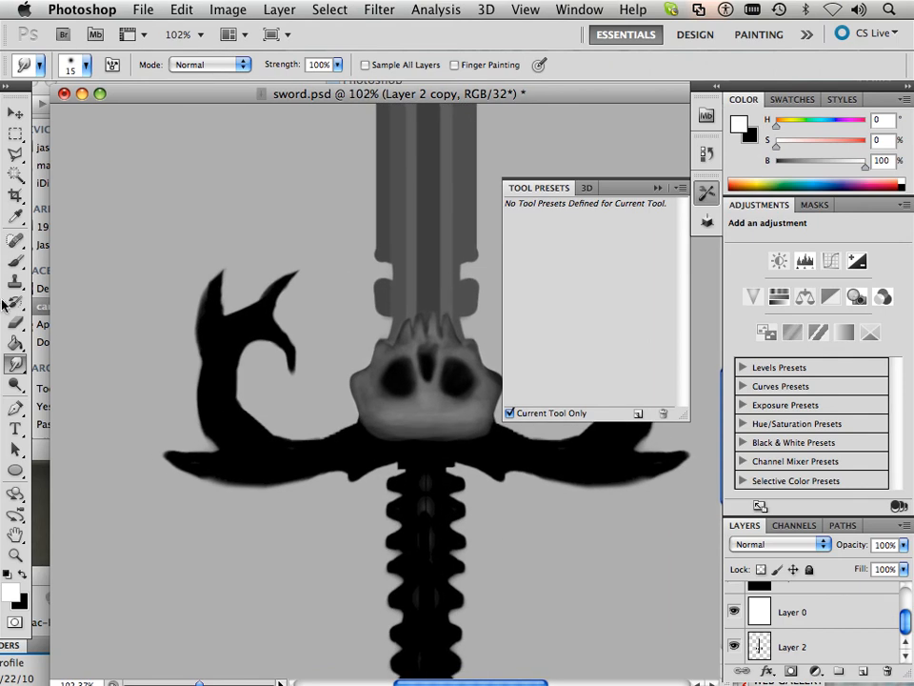
- Ready a small Super Light White brush and load the sword's painted pixels as the selection
{"action": "left_click", "coordinate": [16, 199]}
{"action": "left_click", "coordinate": [562, 294]}
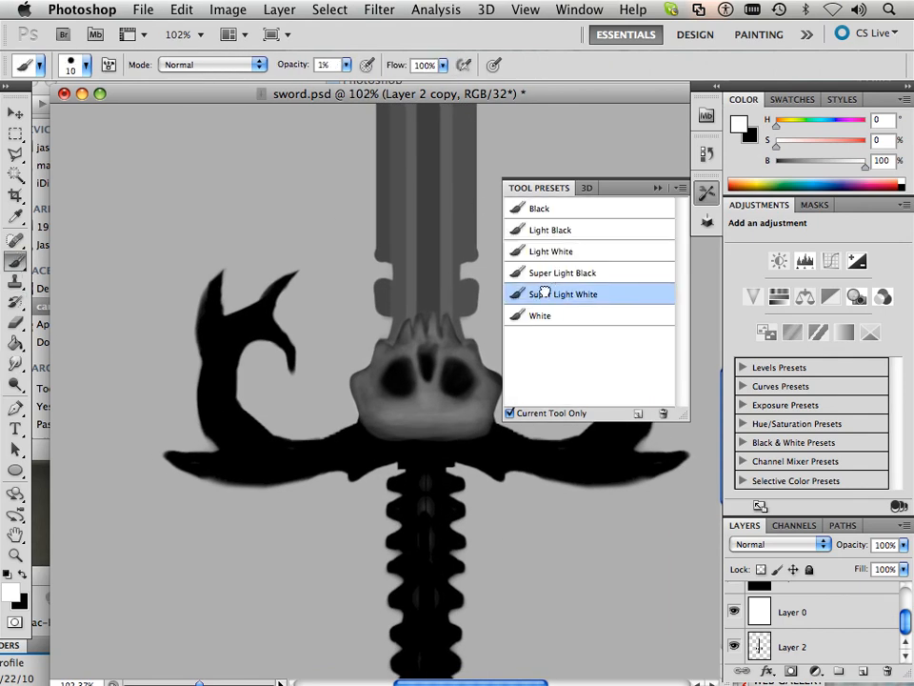
{"action": "key", "text": "bracketleft"}
{"action": "key", "text": "bracketleft"}
{"action": "key", "text": "bracketleft"}
{"action": "key", "text": "bracketleft"}
{"action": "left_click", "coordinate": [760, 647], "text": "super"}
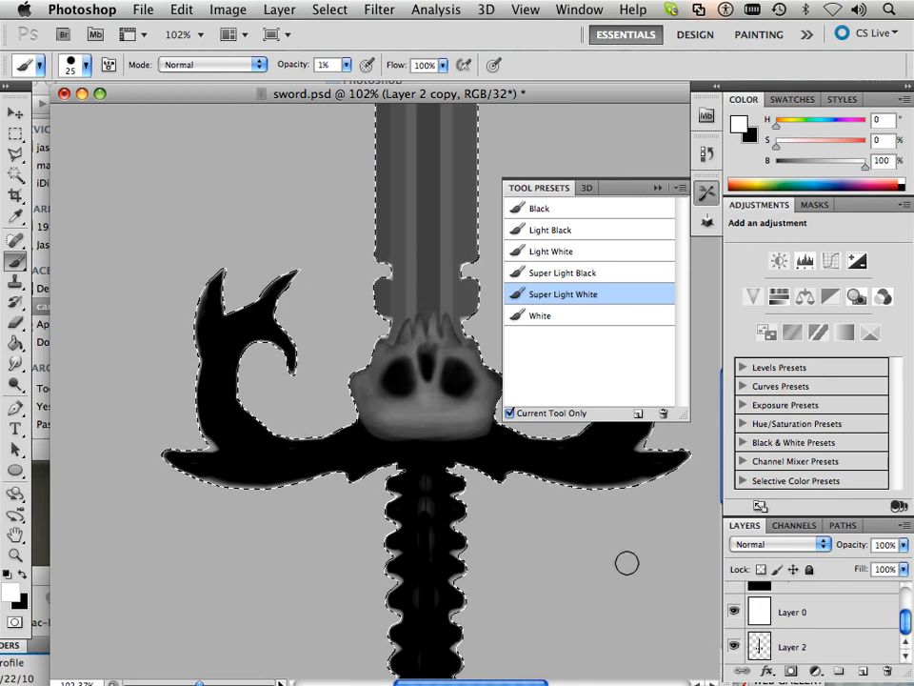
{"action": "left_click_drag", "start_coordinate": [905, 621], "coordinate": [905, 596]}
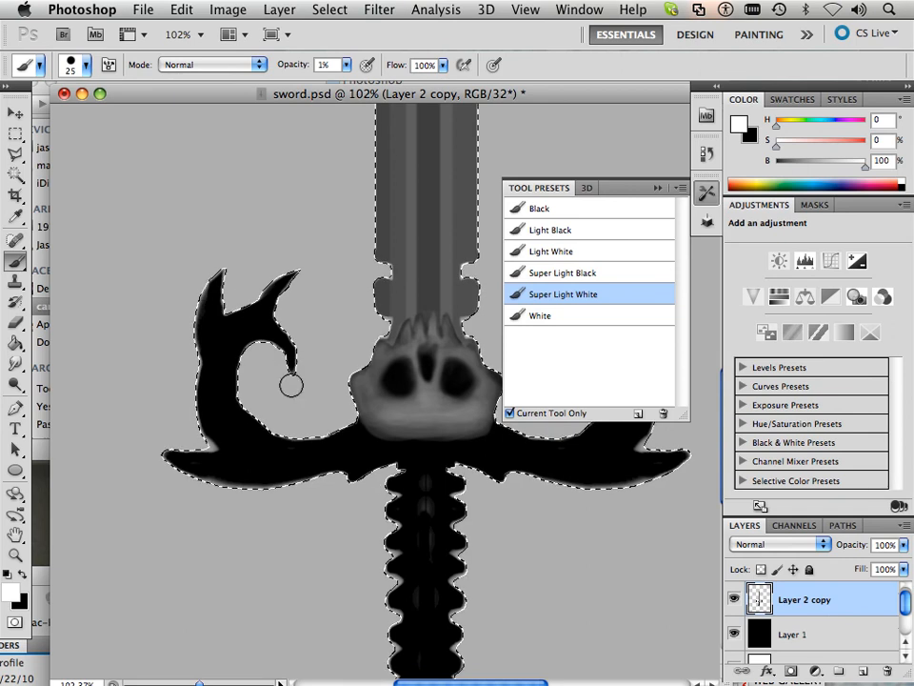
- Lighten the left guard's curl, upper blade and base, then softly brighten the whole wing
{"action": "left_click_drag", "start_coordinate": [238, 333], "coordinate": [288, 363]}
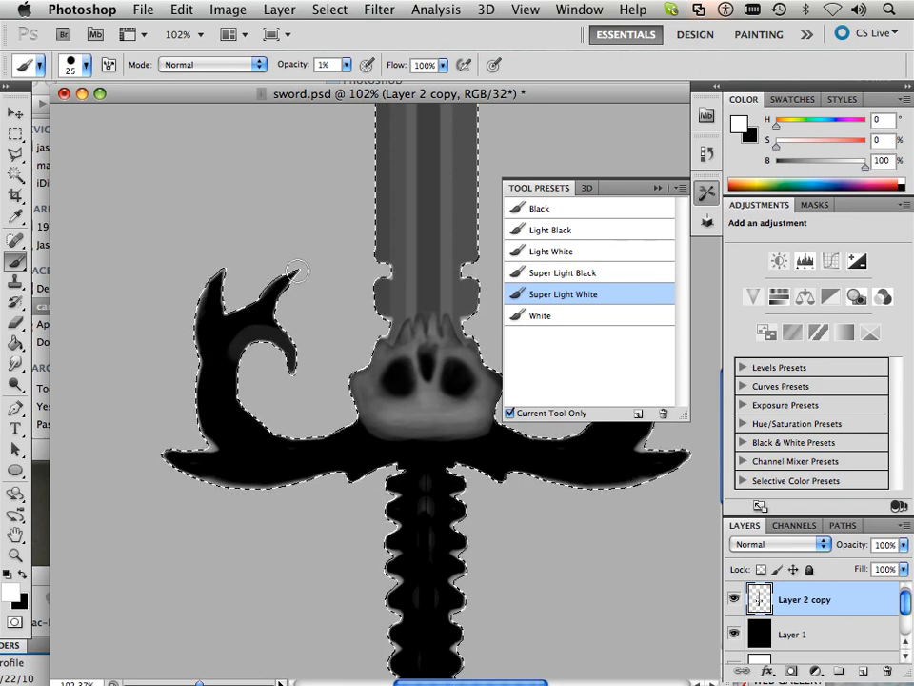
{"action": "left_click_drag", "start_coordinate": [223, 272], "coordinate": [243, 373]}
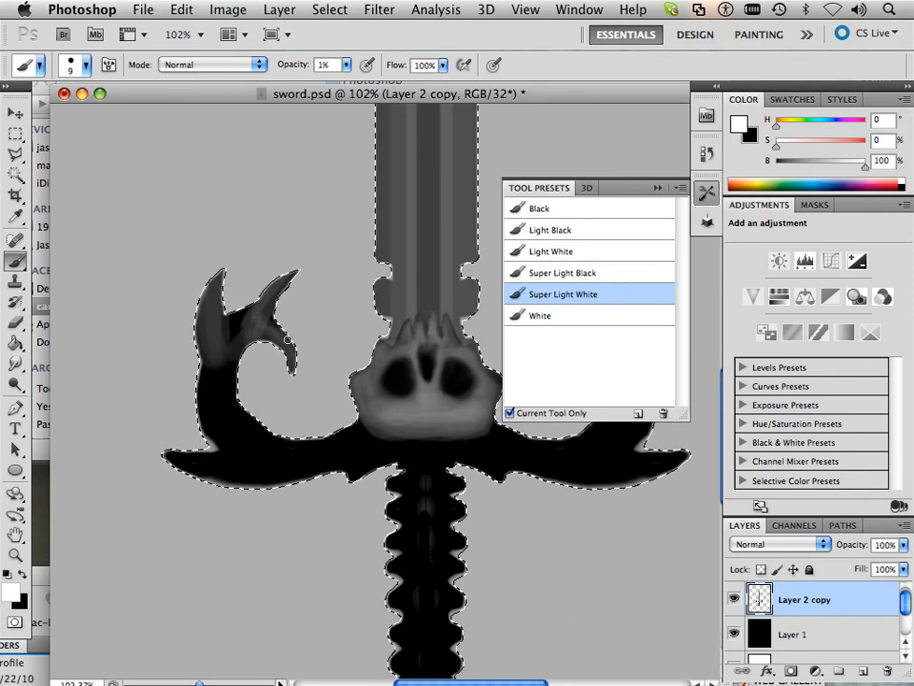
{"action": "key", "text": "bracketright"}
{"action": "mouse_move", "coordinate": [249, 315]}
{"action": "left_mouse_down"}
{"action": "mouse_move", "coordinate": [258, 456]}
{"action": "mouse_move", "coordinate": [228, 465]}
{"action": "mouse_move", "coordinate": [239, 479]}
{"action": "mouse_move", "coordinate": [300, 483]}
{"action": "mouse_move", "coordinate": [412, 435]}
{"action": "mouse_move", "coordinate": [321, 476]}
{"action": "mouse_move", "coordinate": [218, 475]}
{"action": "mouse_move", "coordinate": [170, 454]}
{"action": "mouse_move", "coordinate": [240, 465]}
{"action": "mouse_move", "coordinate": [222, 417]}
{"action": "mouse_move", "coordinate": [314, 381]}
{"action": "left_mouse_up"}
{"action": "key", "text": "bracketright"}
{"action": "key", "text": "bracketright"}
{"action": "key", "text": "bracketright"}
{"action": "mouse_move", "coordinate": [247, 423]}
{"action": "left_mouse_down"}
{"action": "mouse_move", "coordinate": [338, 448]}
{"action": "mouse_move", "coordinate": [228, 385]}
{"action": "mouse_move", "coordinate": [278, 307]}
{"action": "left_mouse_up"}
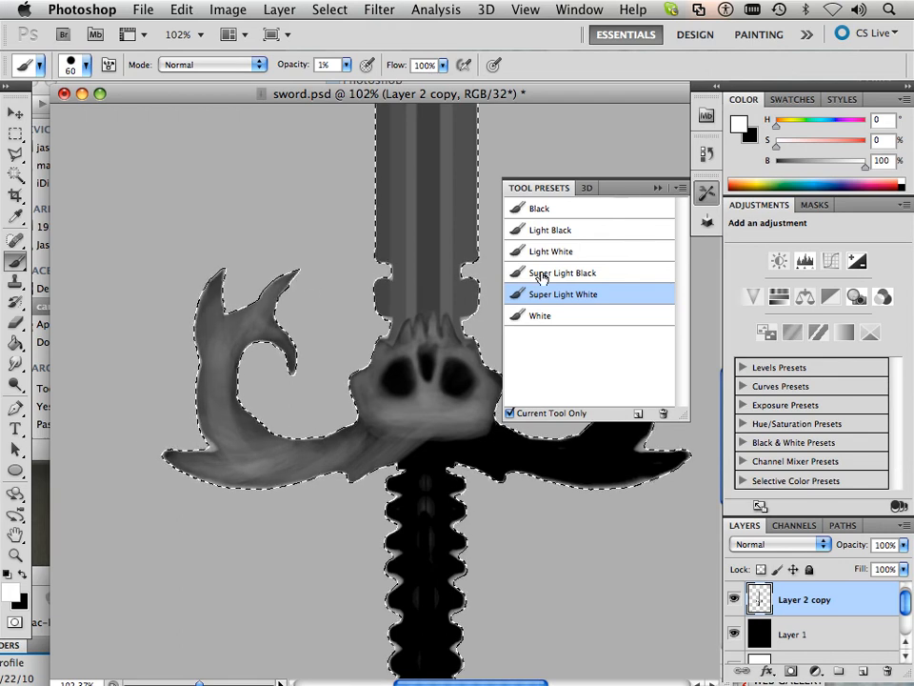
- Select the Light Black preset with a smaller brush and raise its opacity to about 56%
{"action": "left_click", "coordinate": [551, 229]}
{"action": "key", "text": "bracketleft"}
{"action": "key", "text": "bracketleft"}
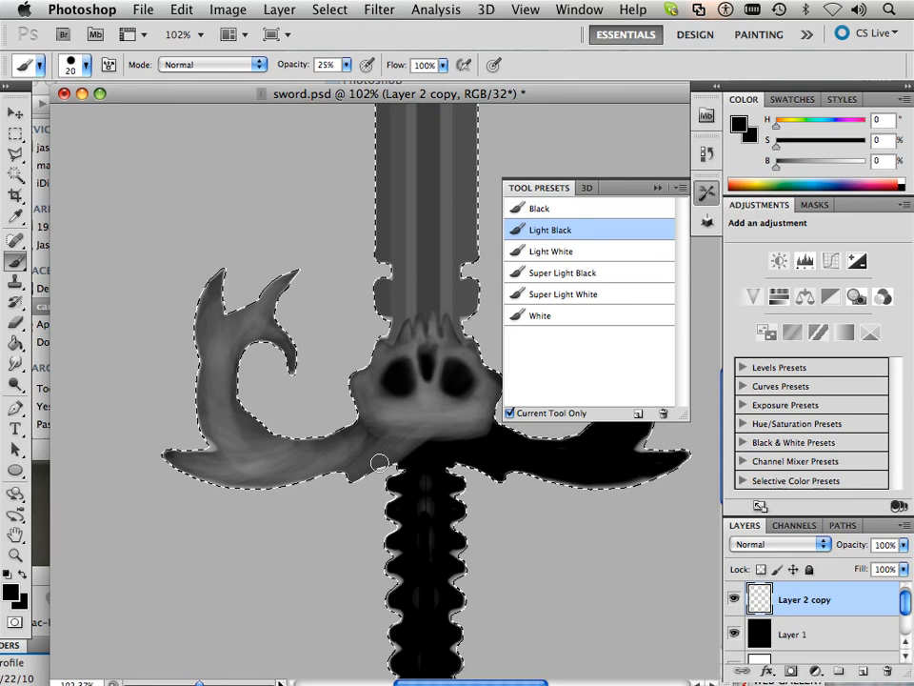
{"action": "left_click", "coordinate": [551, 251]}
{"action": "left_click", "coordinate": [557, 272]}
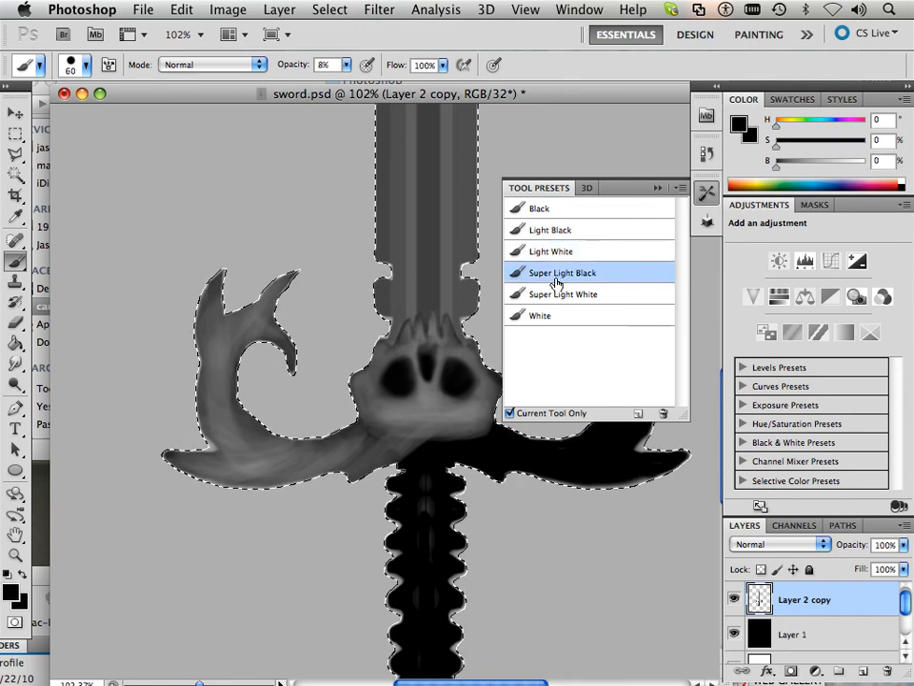
{"action": "left_click", "coordinate": [550, 230]}
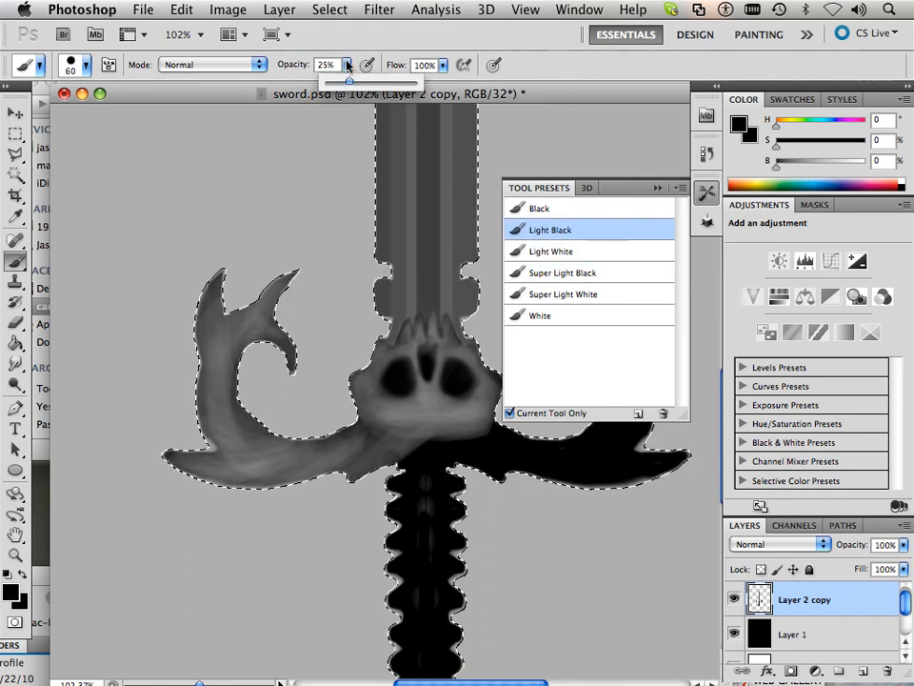
{"action": "left_click_drag", "start_coordinate": [329, 81], "coordinate": [354, 80]}
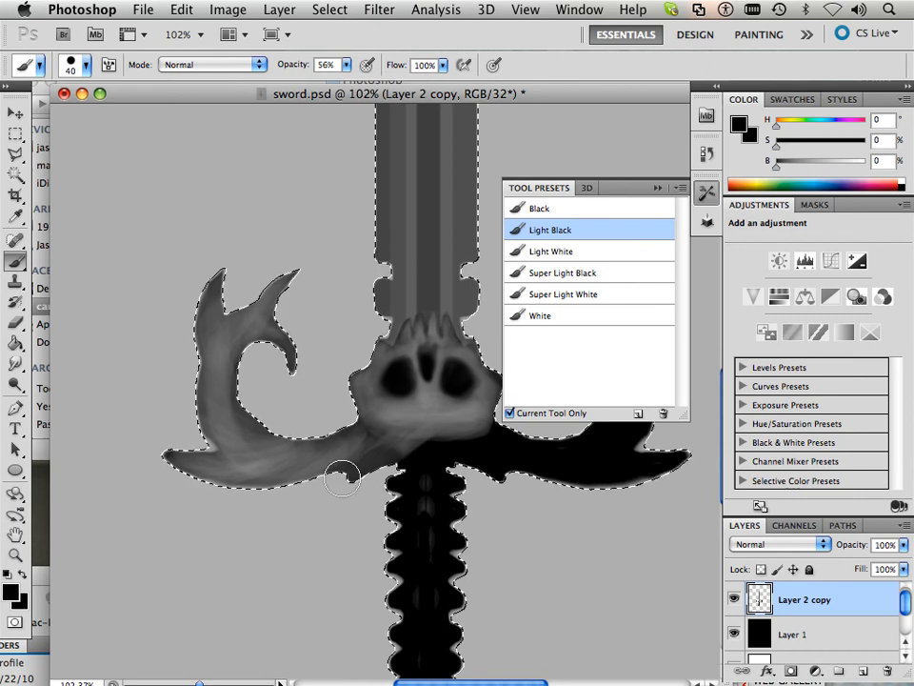
- Darken the left guard wing's lower edge, then blend it with the Super Light White preset
{"action": "mouse_move", "coordinate": [322, 479]}
{"action": "left_mouse_down"}
{"action": "mouse_move", "coordinate": [187, 488]}
{"action": "mouse_move", "coordinate": [313, 473]}
{"action": "left_mouse_up"}
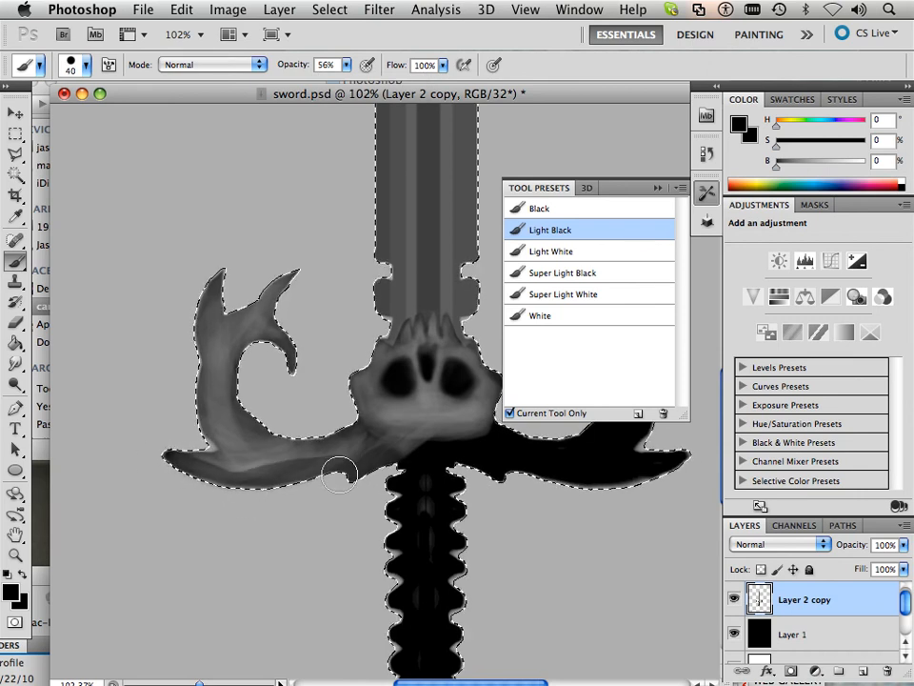
{"action": "key", "text": "bracketleft"}
{"action": "key", "text": "bracketleft"}
{"action": "key", "text": "bracketleft"}
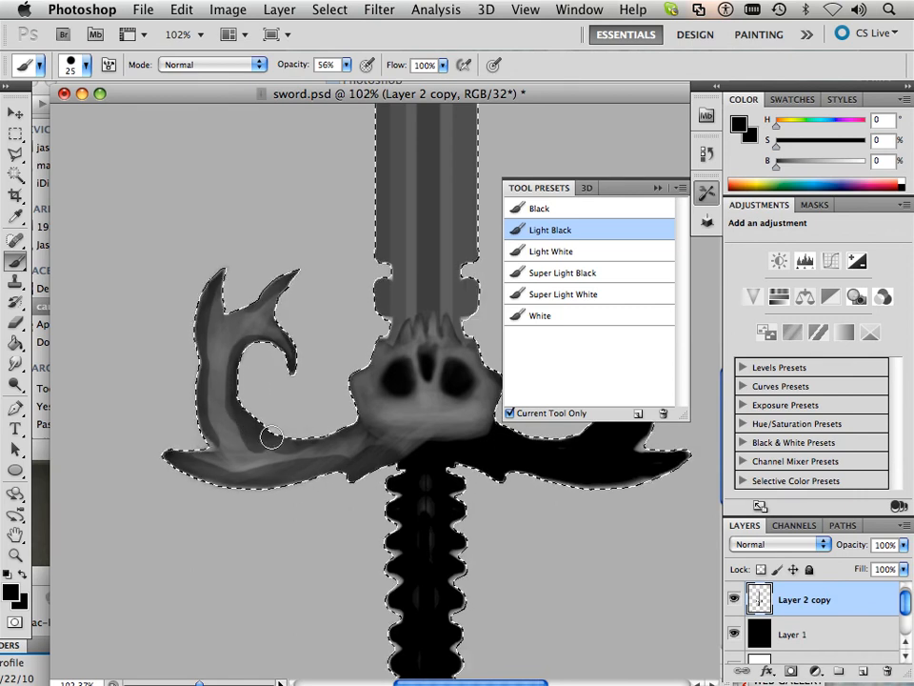
{"action": "left_click", "coordinate": [562, 295]}
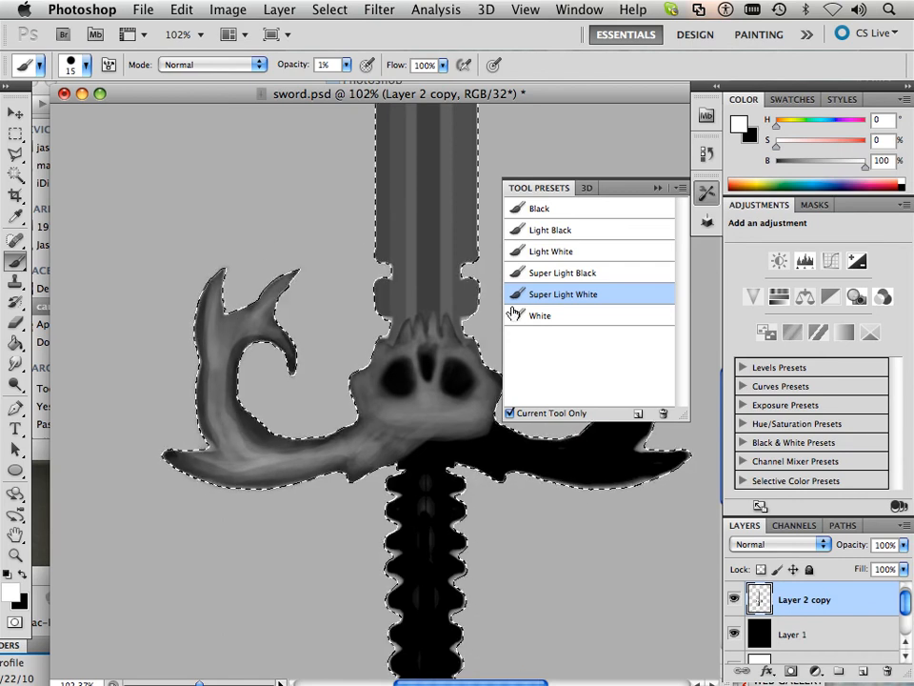
- With Light Black at about 43% opacity, darken the skull's lower jaw and ridge the lower left wing
{"action": "left_click", "coordinate": [567, 233]}
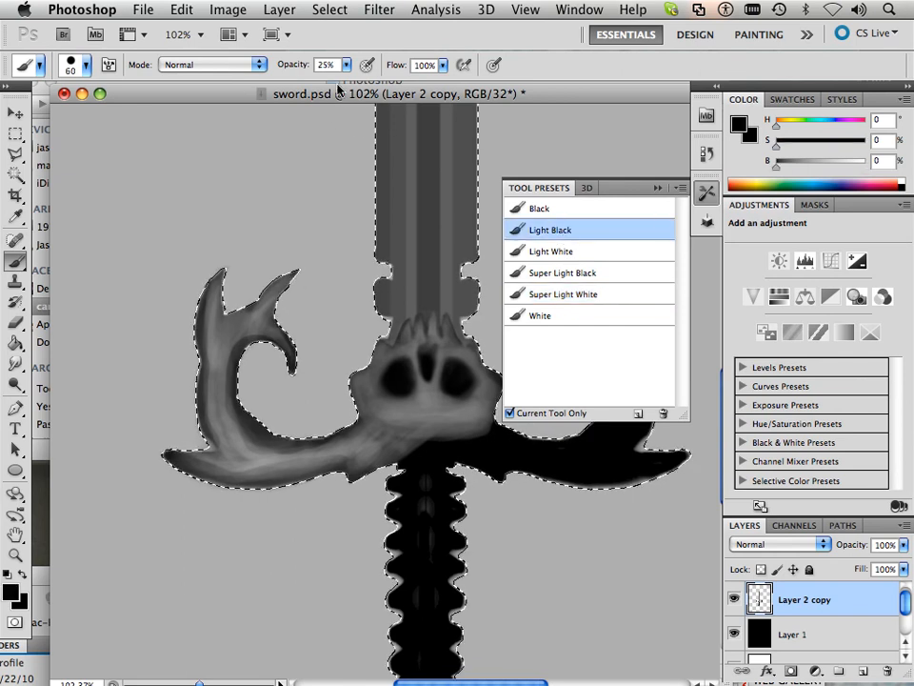
{"action": "left_click_drag", "start_coordinate": [347, 65], "coordinate": [369, 84]}
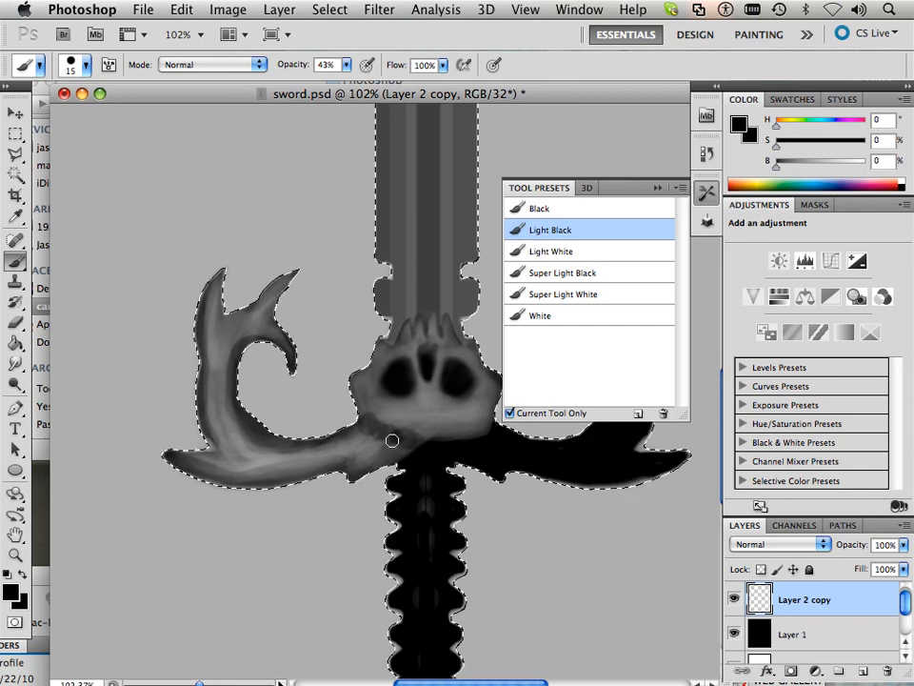
{"action": "left_click_drag", "start_coordinate": [363, 420], "coordinate": [406, 445]}
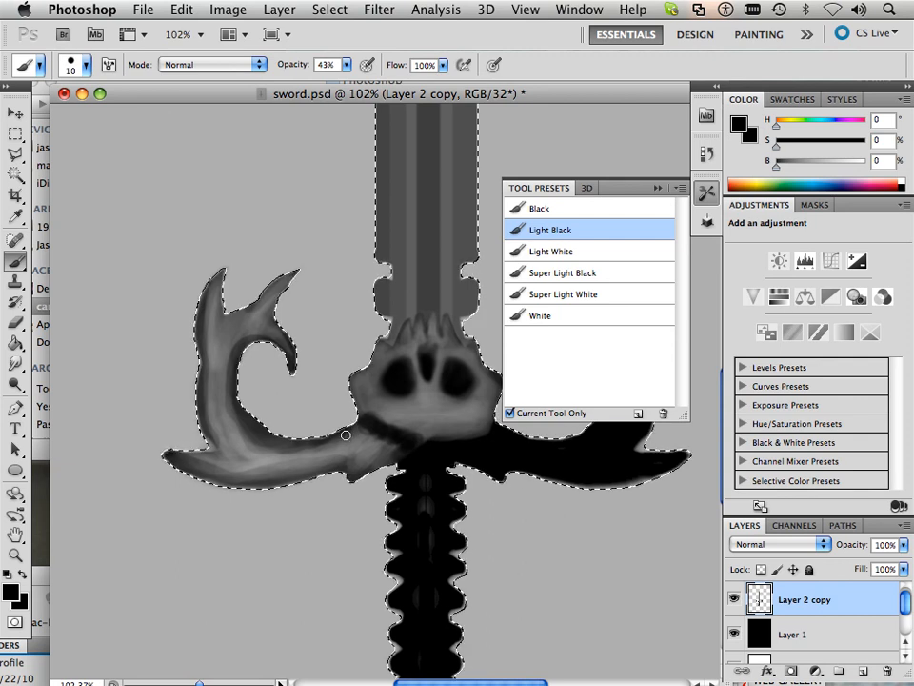
{"action": "left_click_drag", "start_coordinate": [316, 427], "coordinate": [145, 479]}
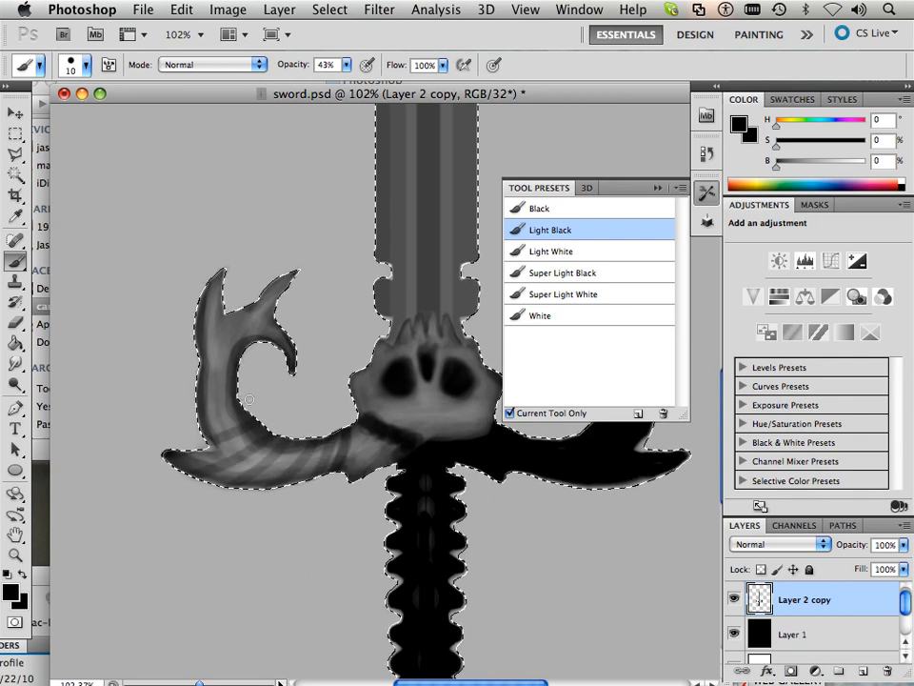
- Add dark diagonal ridges up the curved wing and its fin, softening with Super Light White
{"action": "left_click_drag", "start_coordinate": [225, 409], "coordinate": [213, 382]}
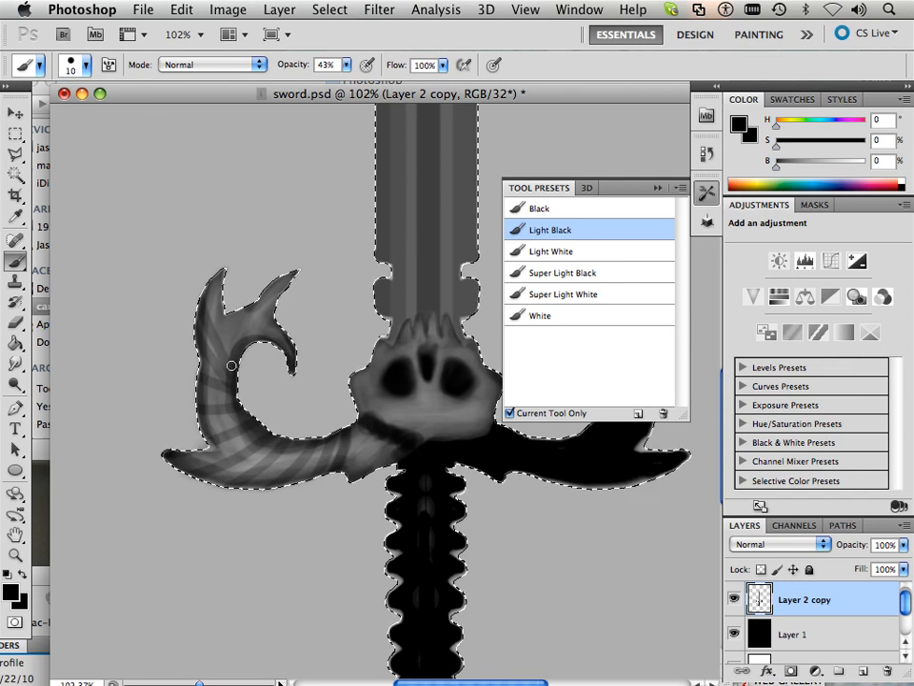
{"action": "left_click_drag", "start_coordinate": [224, 305], "coordinate": [266, 270]}
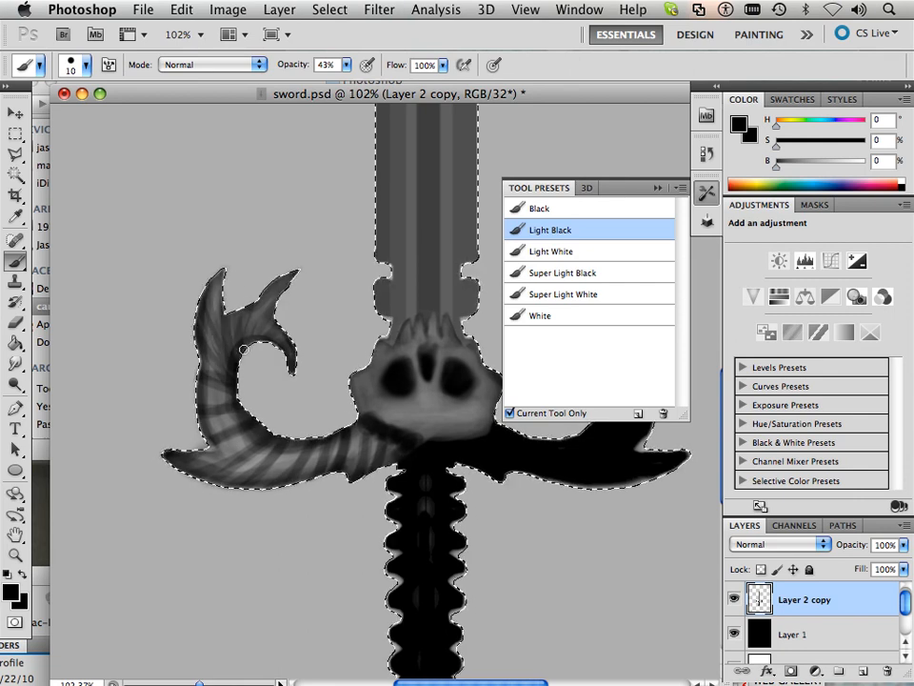
{"action": "left_click_drag", "start_coordinate": [266, 300], "coordinate": [281, 317]}
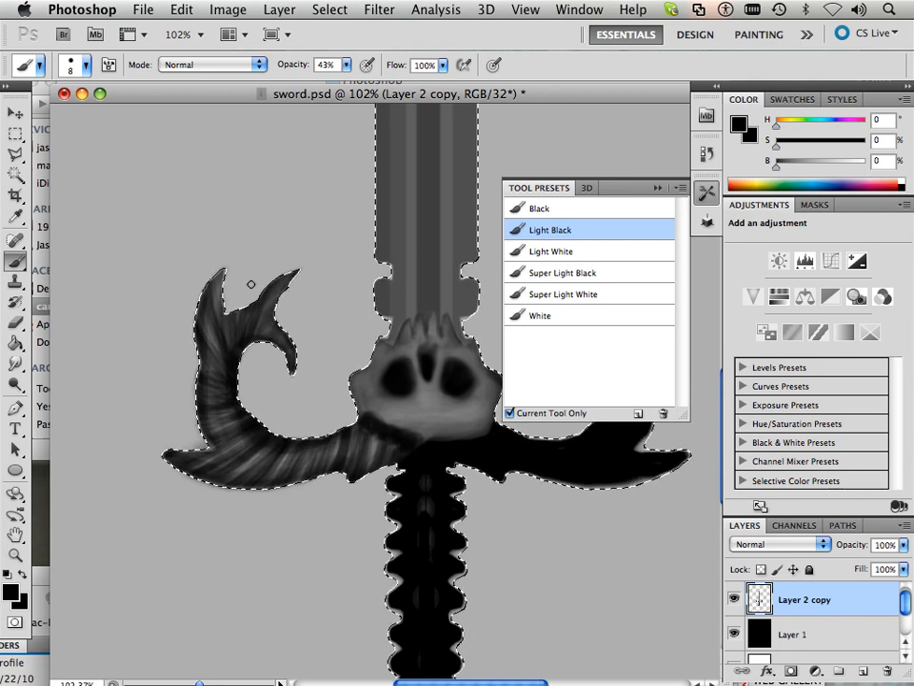
{"action": "left_click", "coordinate": [563, 293]}
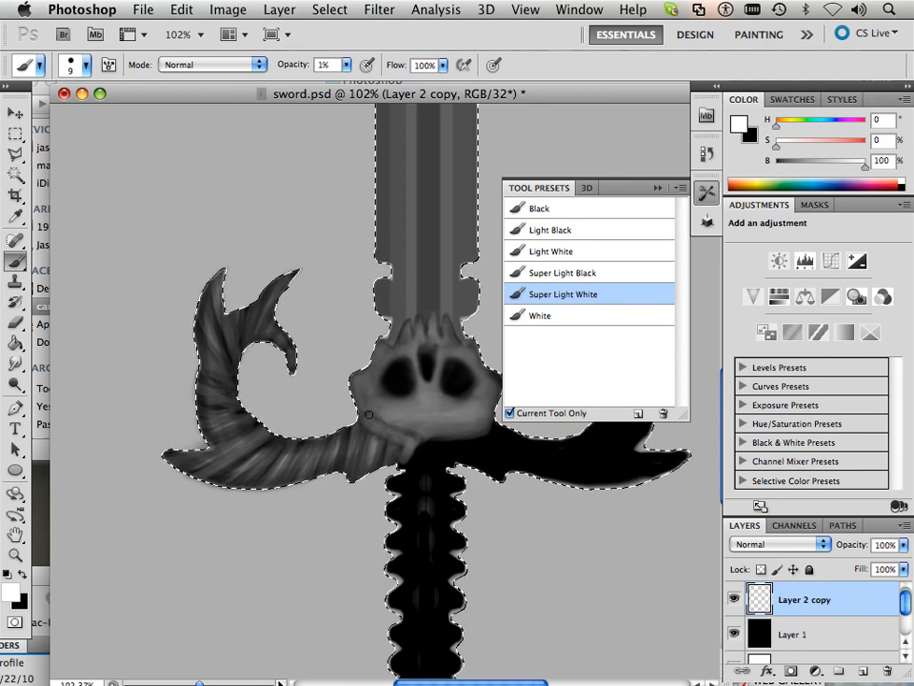
{"action": "left_click", "coordinate": [556, 272]}
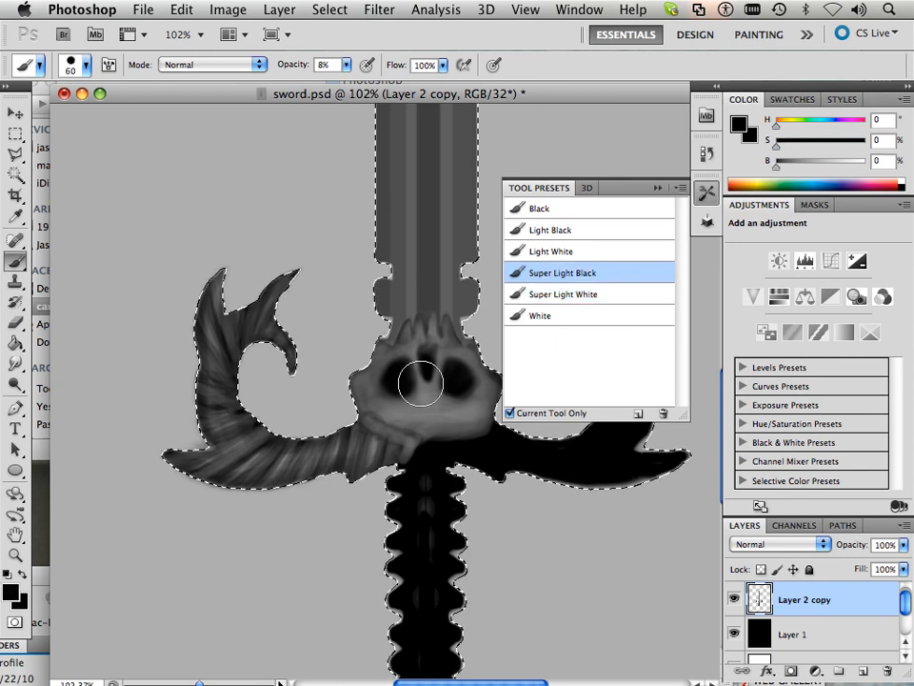
{"action": "key", "text": "bracketleft"}
{"action": "key", "text": "bracketleft"}
{"action": "key", "text": "bracketleft"}
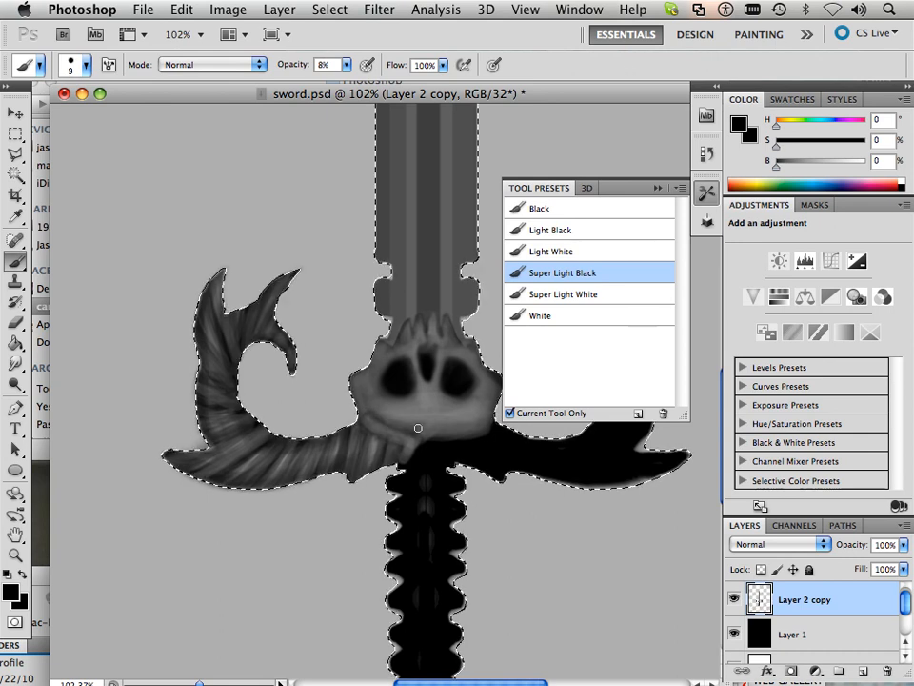
{"action": "key", "text": "bracketright"}
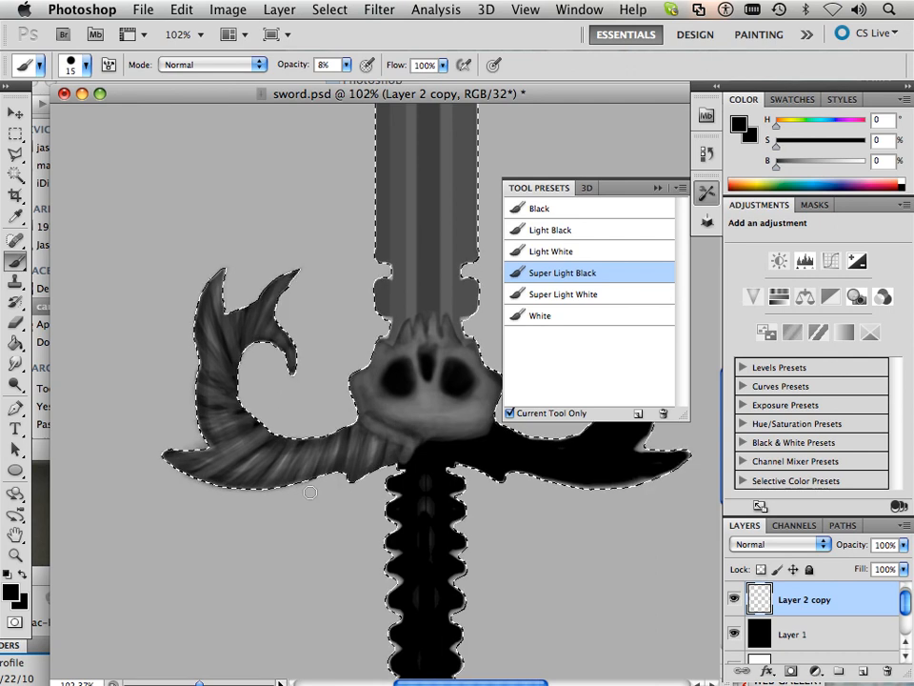
{"action": "key", "text": "bracketright"}
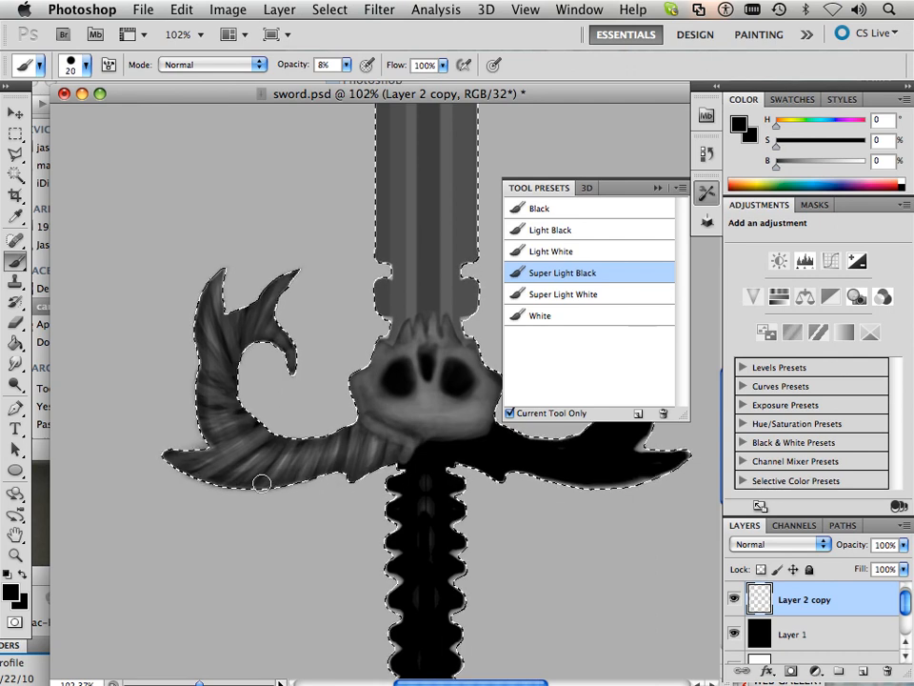